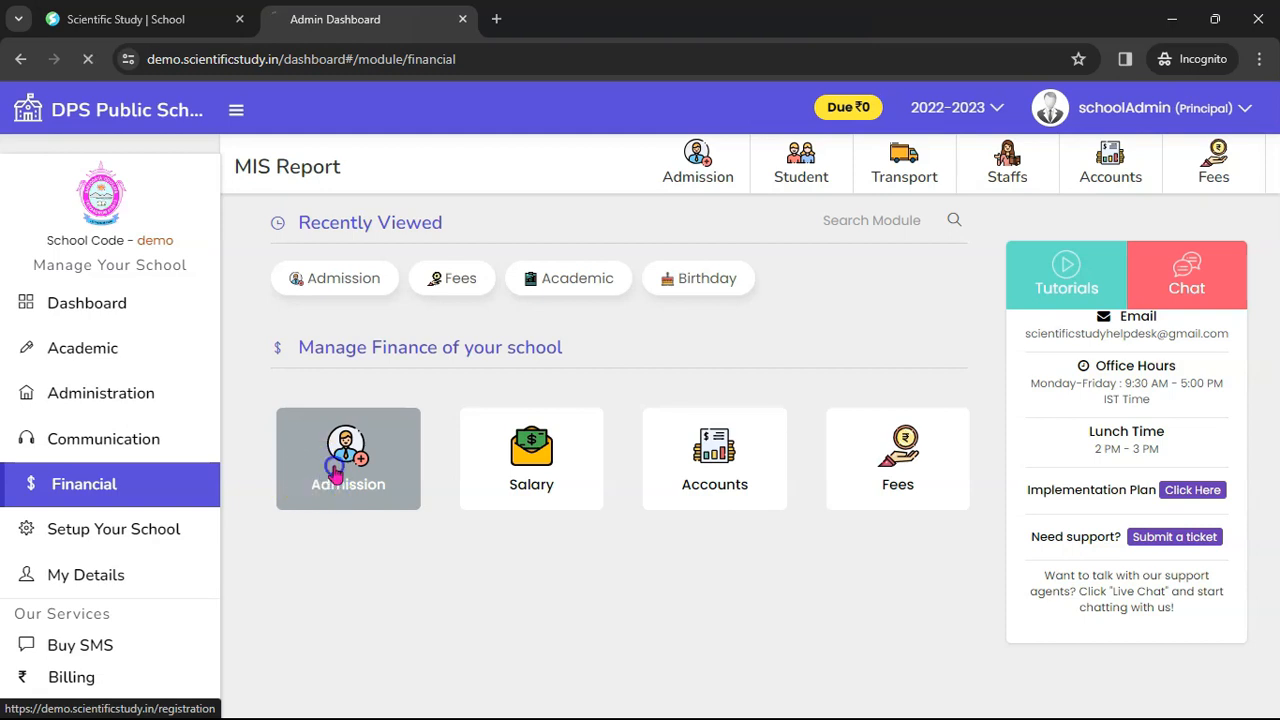
Open the Start Admission Process page of the Admission module
left_click(335, 472)
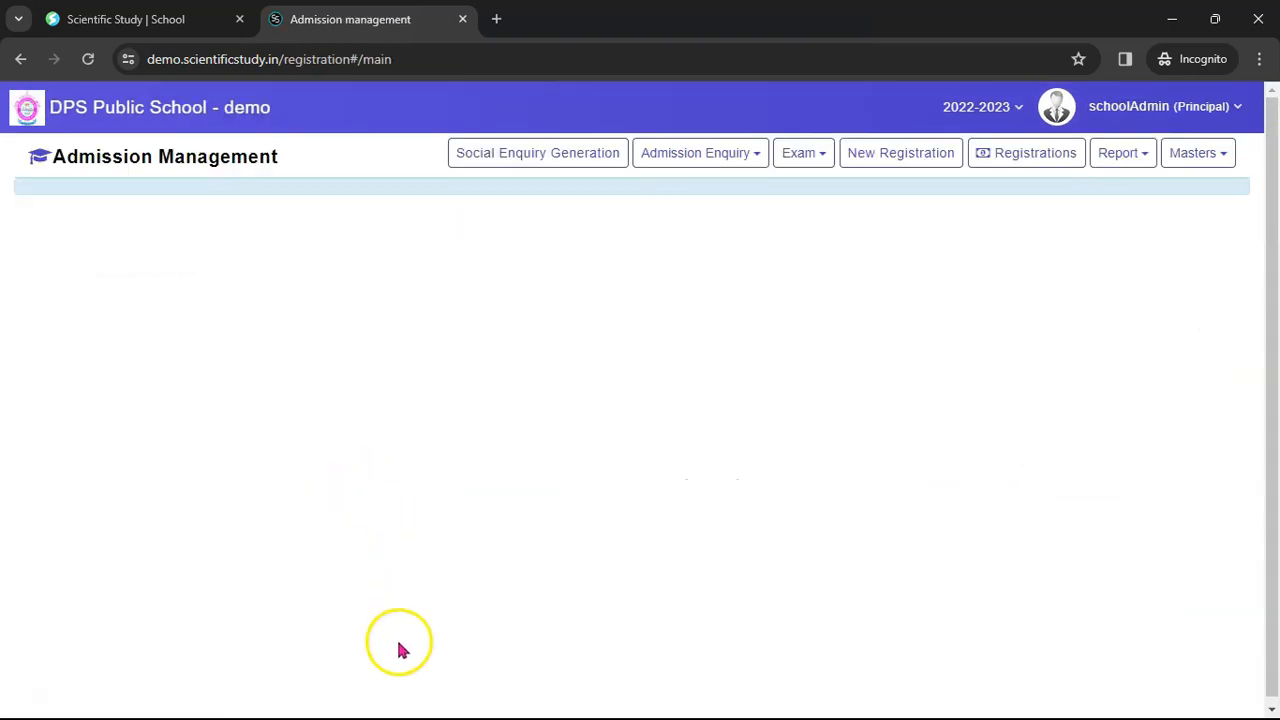
left_click(1223, 166)
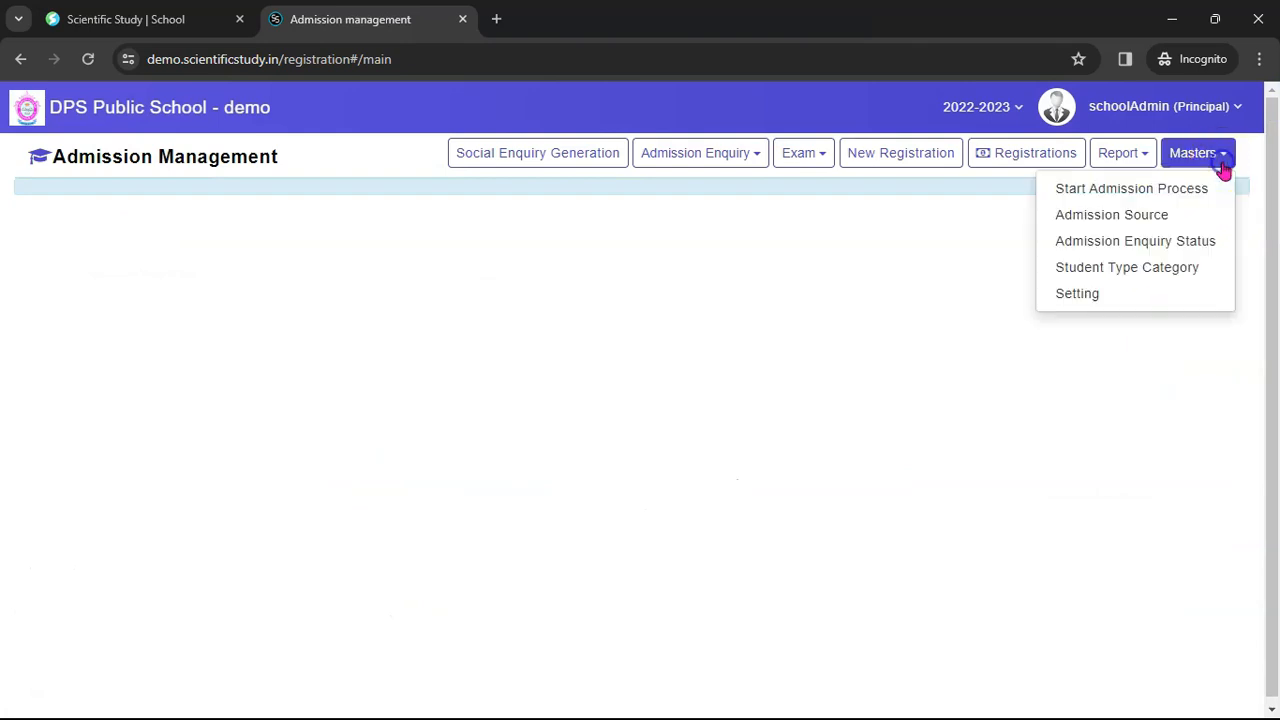
left_click(1185, 196)
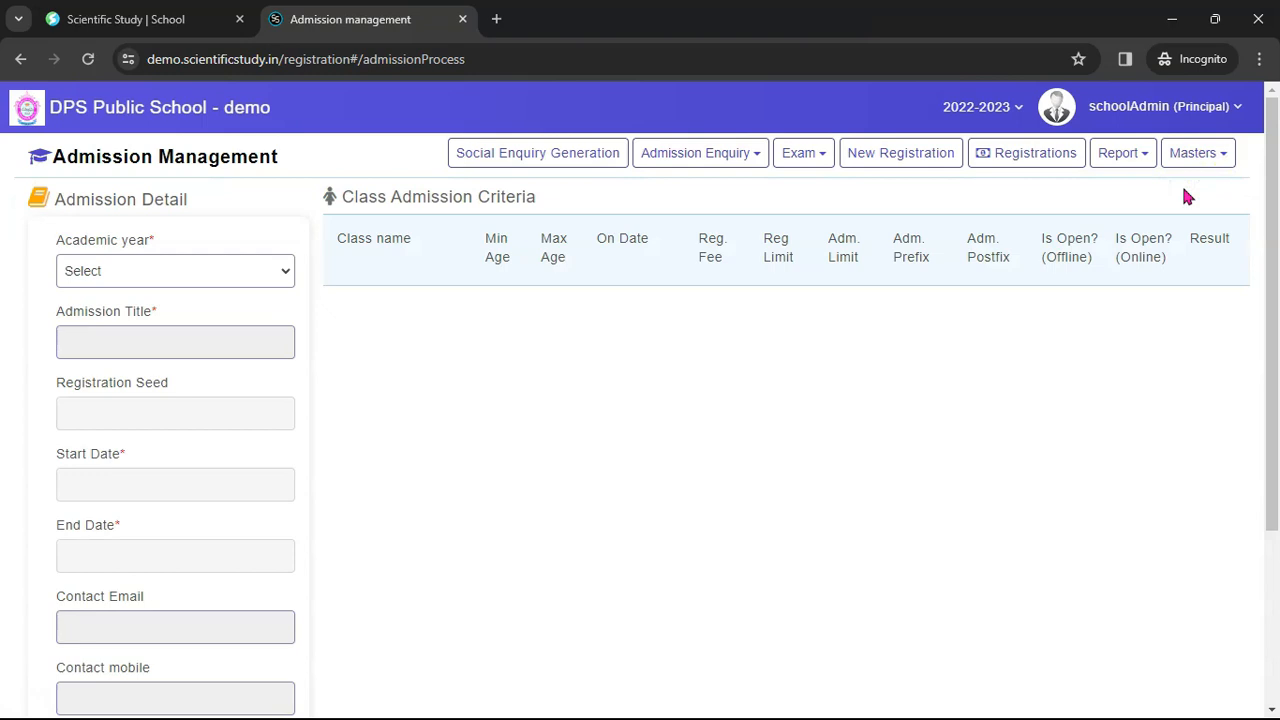
left_click(258, 272)
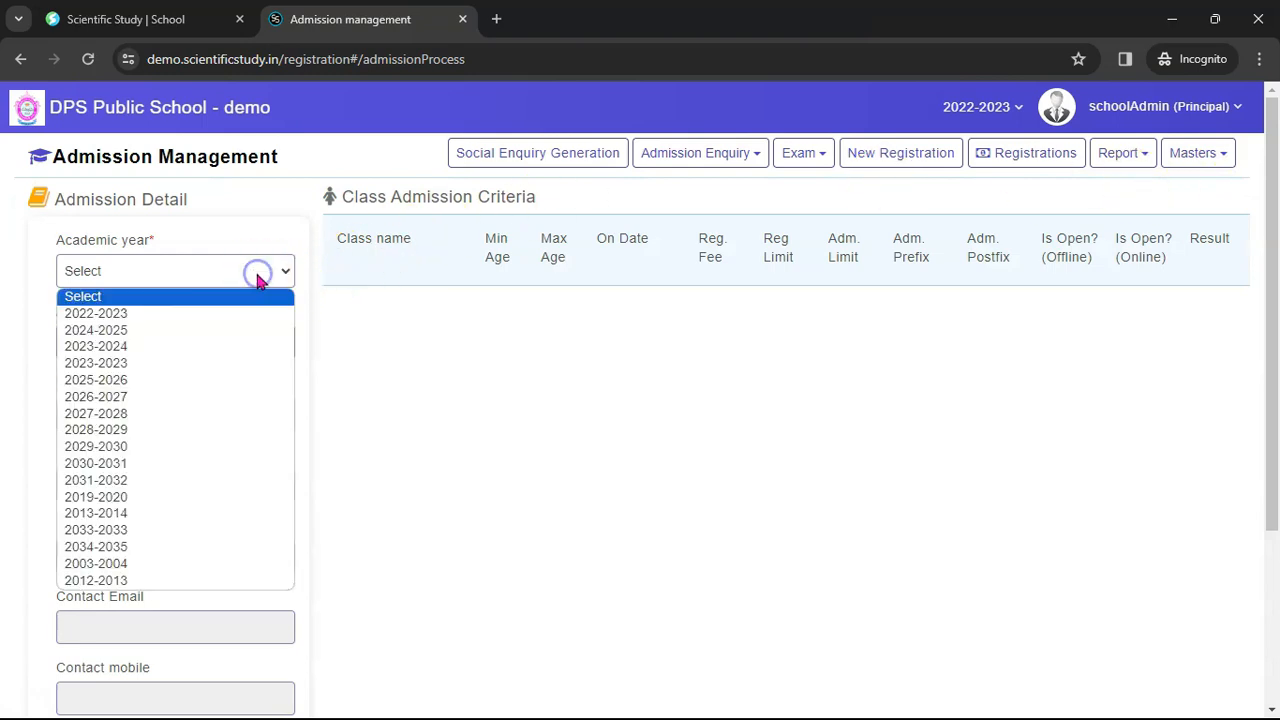
left_click(191, 329)
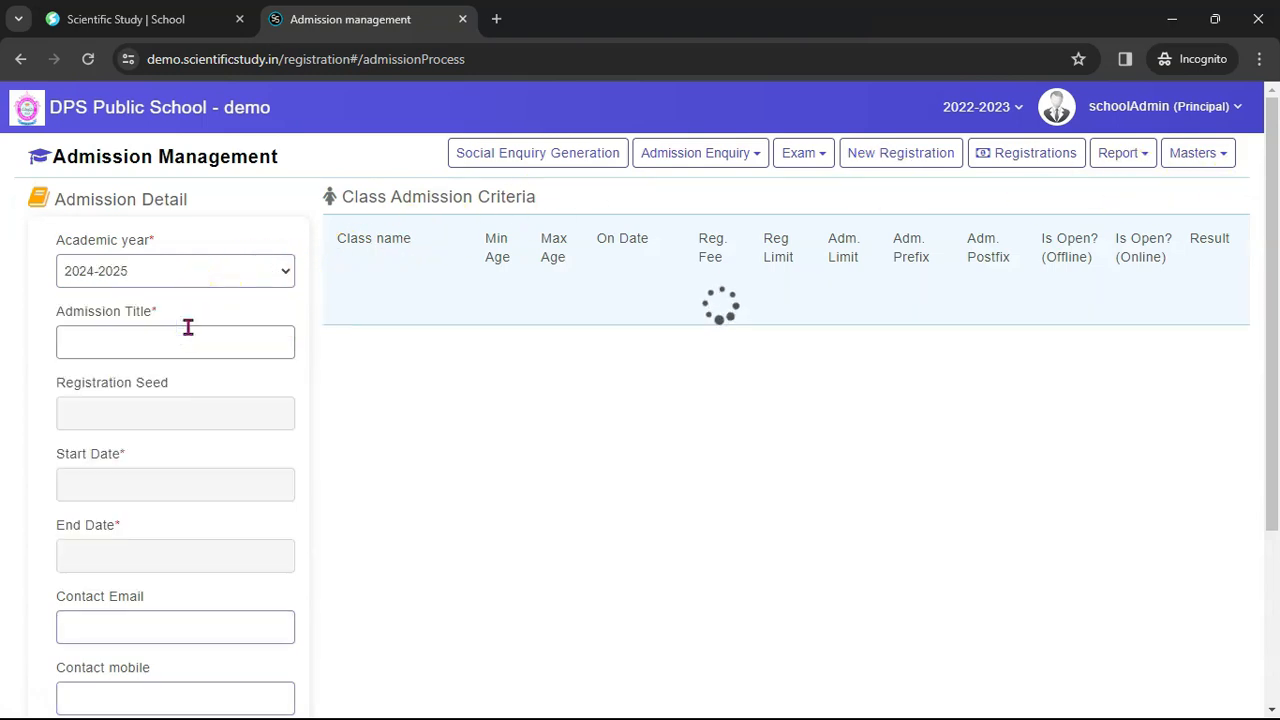
left_click(111, 341)
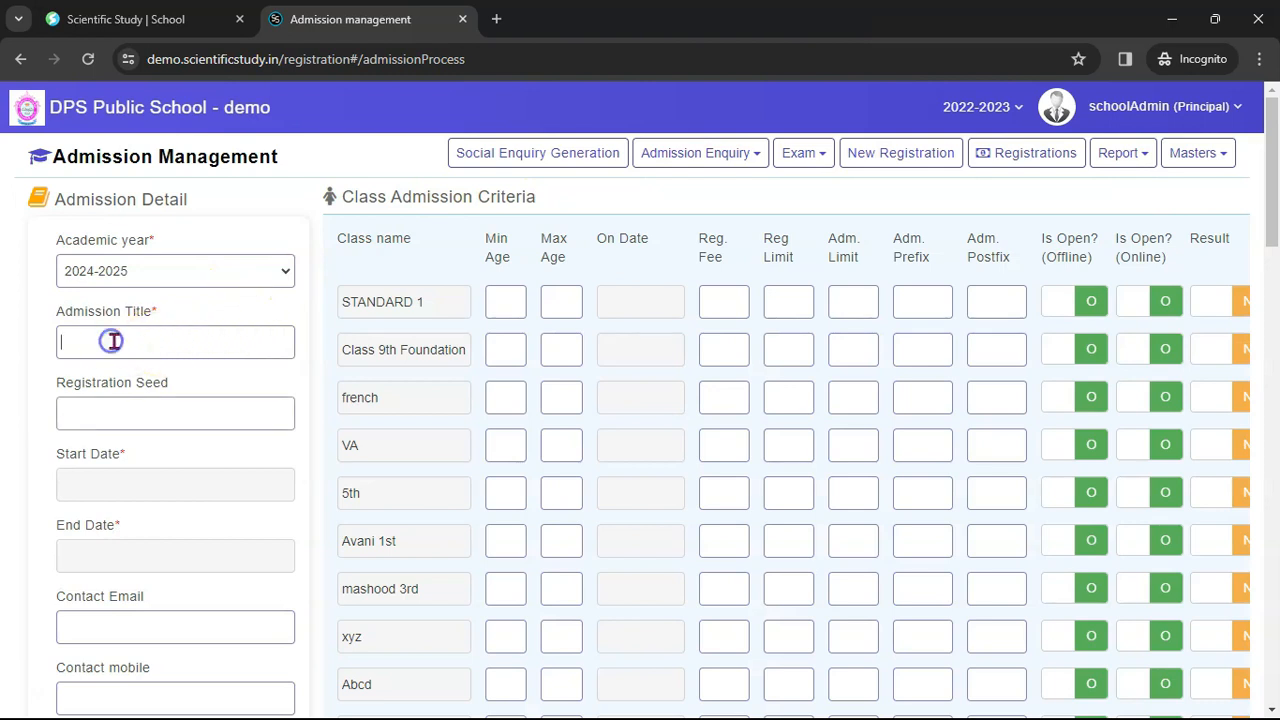
Load the admission details for academic year 2022-2023 and review the dates, contact fields and registration options
left_click(206, 271)
left_click(157, 313)
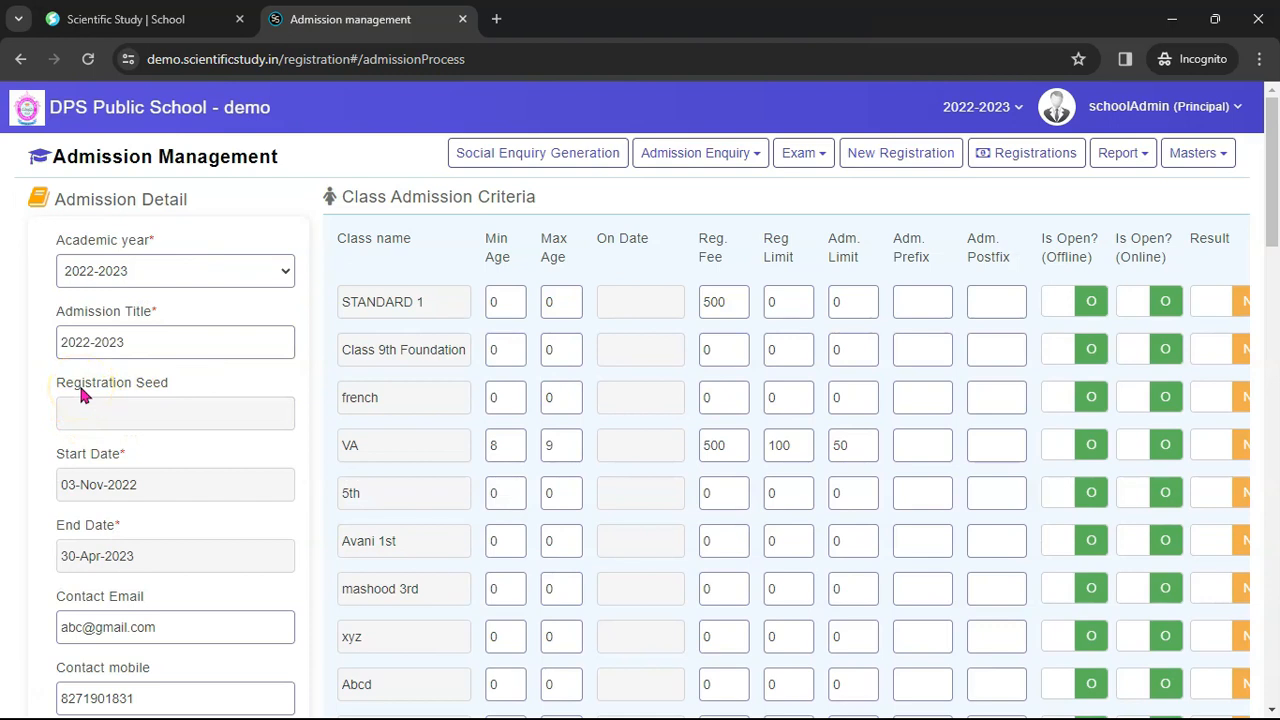
left_click_drag(69, 455, 120, 452)
left_click_drag(76, 525, 168, 527)
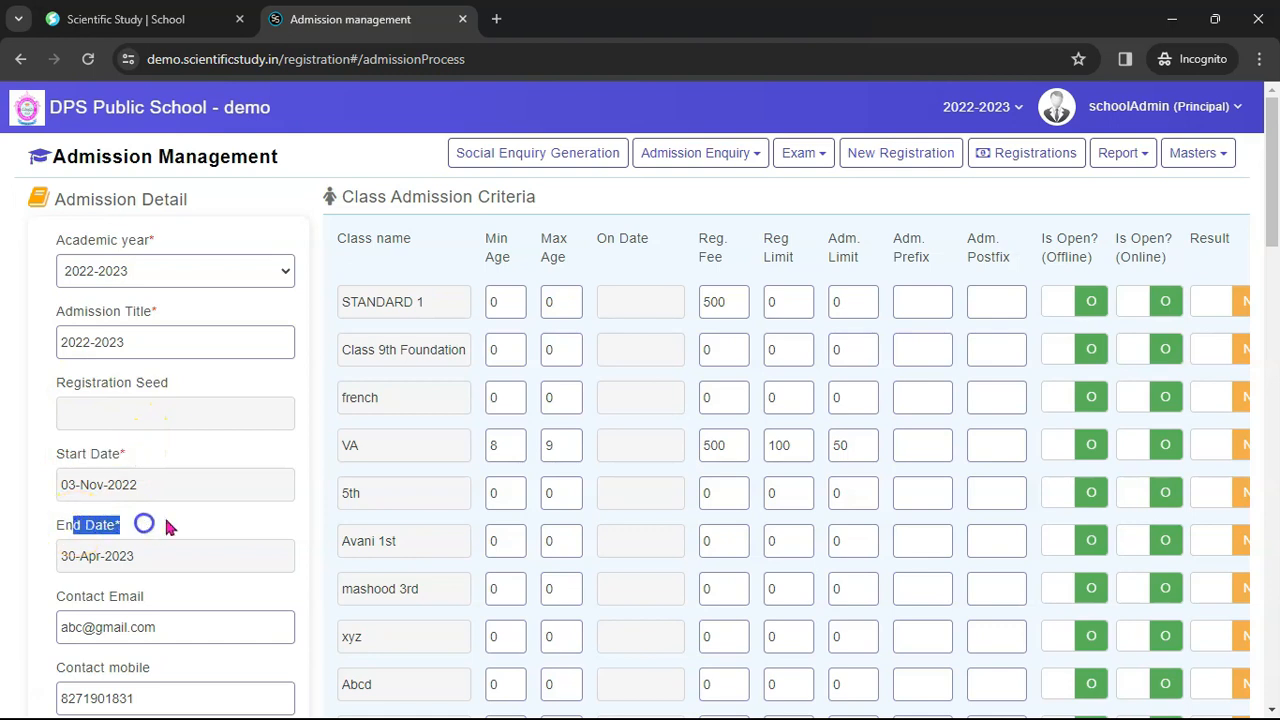
scroll(200, 515, "down", 4)
left_click_drag(62, 224, 146, 229)
left_click_drag(86, 293, 154, 290)
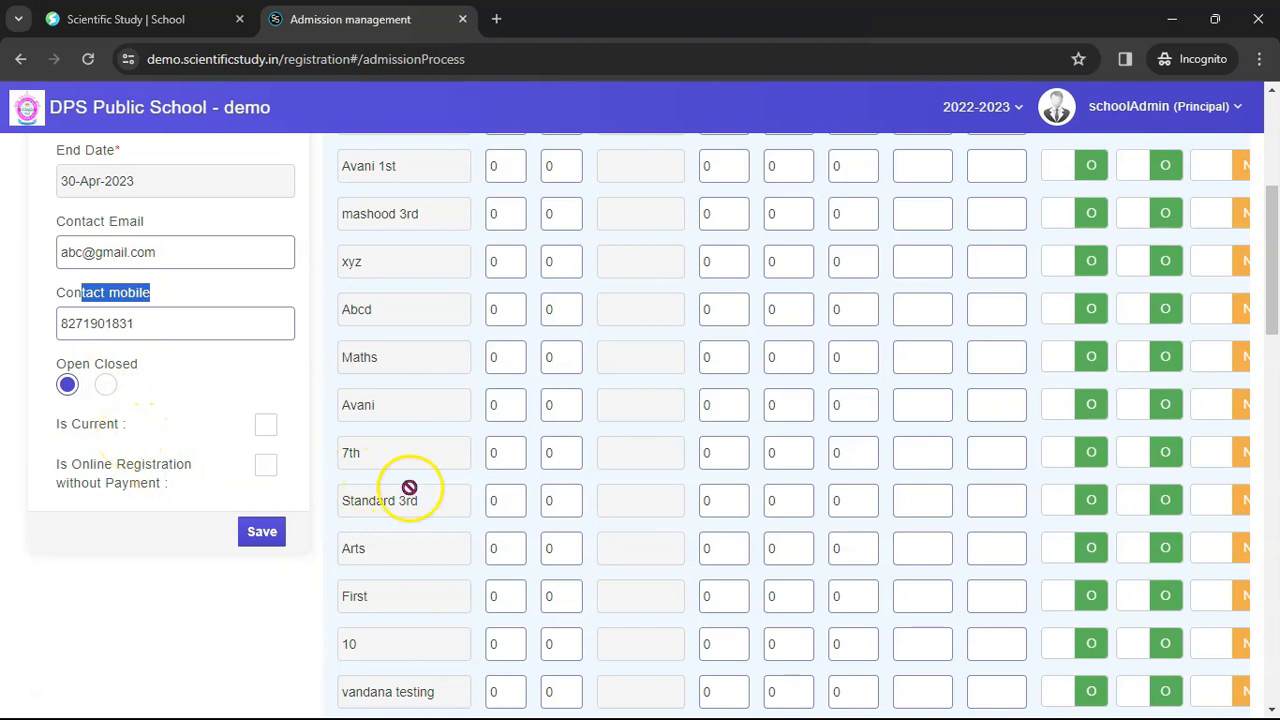
scroll(714, 486, "up", 5)
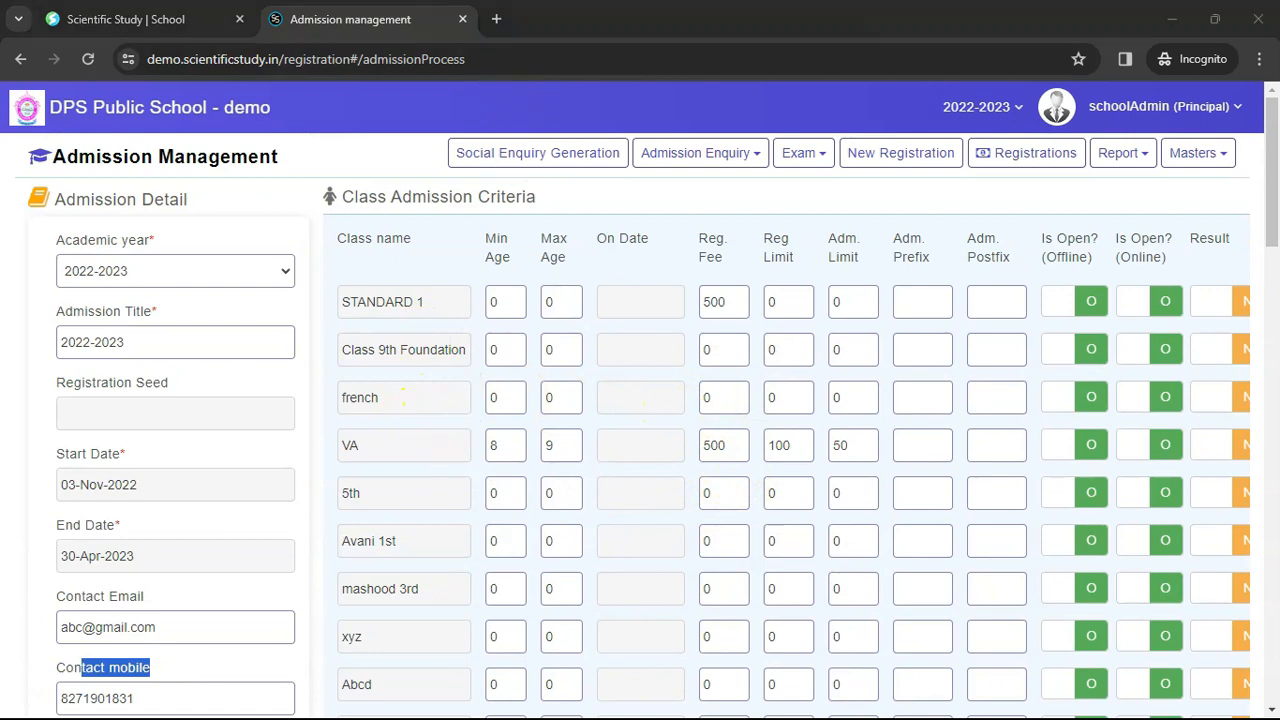
Examine the class admission criteria: age range, date, registration fee and limit, admission limit, prefix, postfix, and the VA class's offline and online opening
mouse_move(492, 248)
left_mouse_down()
mouse_move(509, 264)
mouse_move(558, 256)
mouse_move(564, 268)
mouse_move(572, 240)
mouse_move(666, 248)
left_mouse_up()
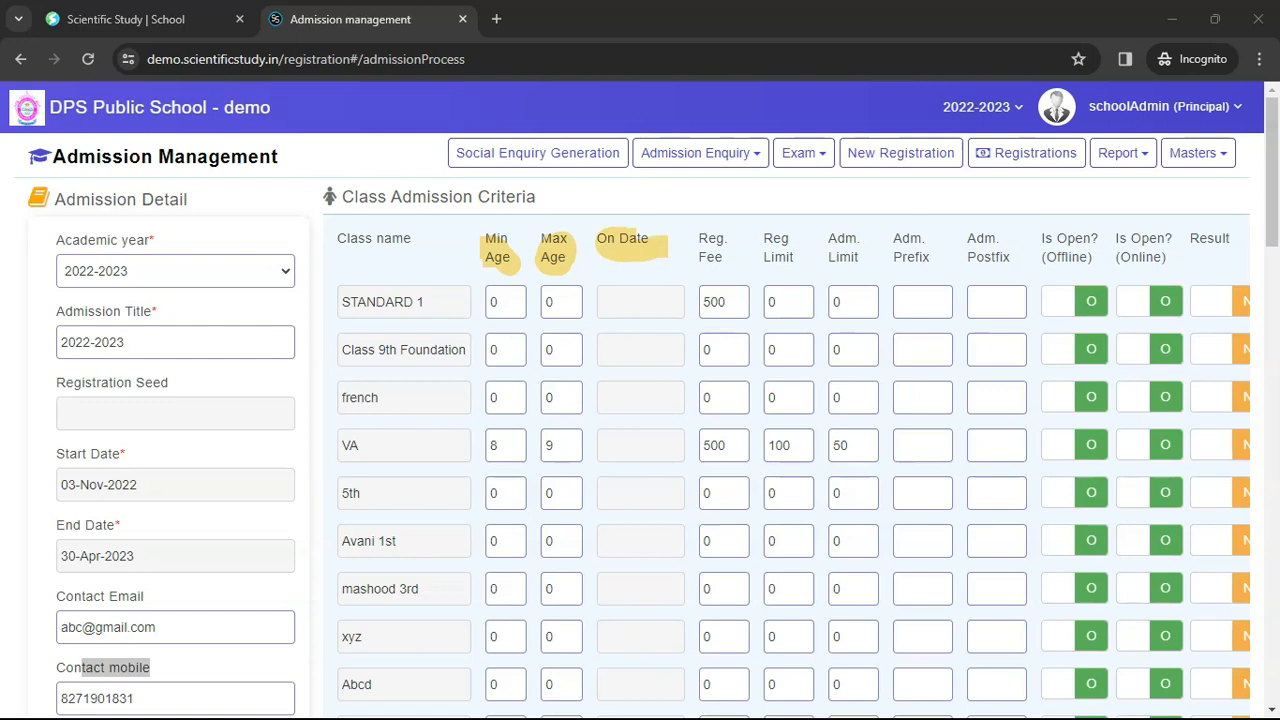
mouse_move(736, 268)
left_mouse_down()
mouse_move(698, 262)
mouse_move(724, 240)
left_mouse_up()
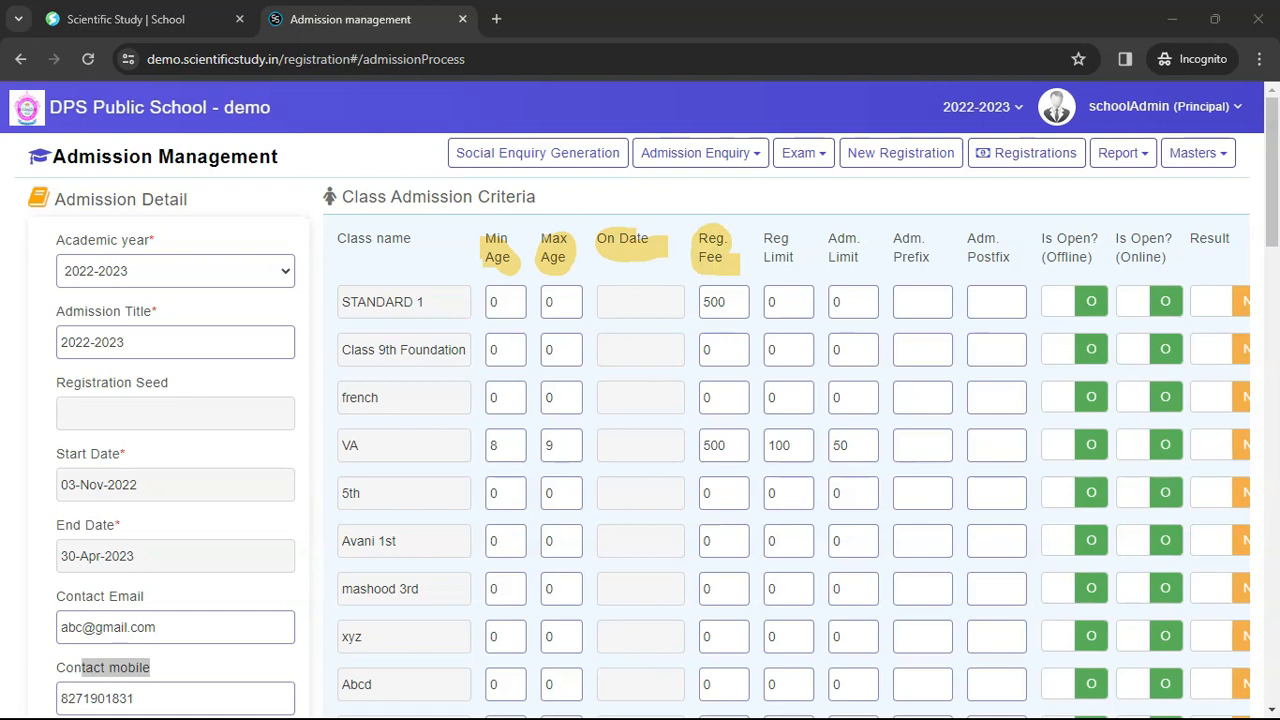
mouse_move(798, 268)
left_mouse_down()
mouse_move(764, 262)
mouse_move(776, 240)
left_mouse_up()
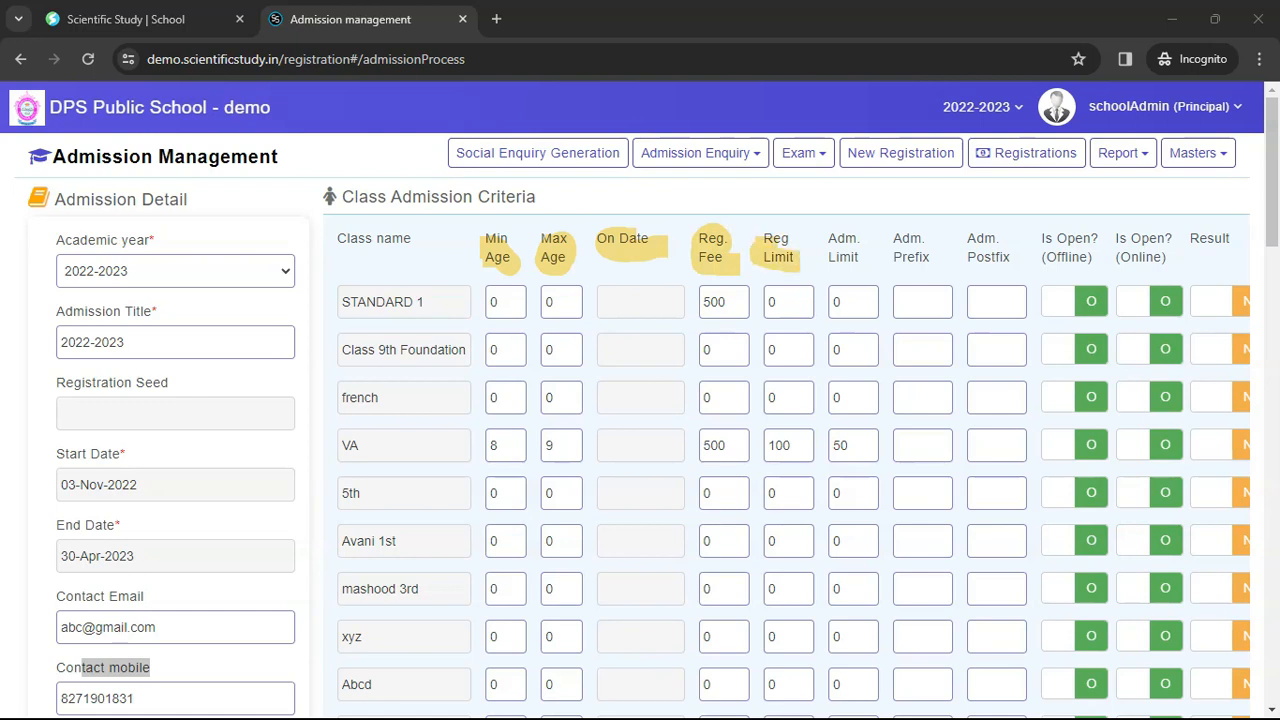
left_click_drag(360, 298, 456, 298)
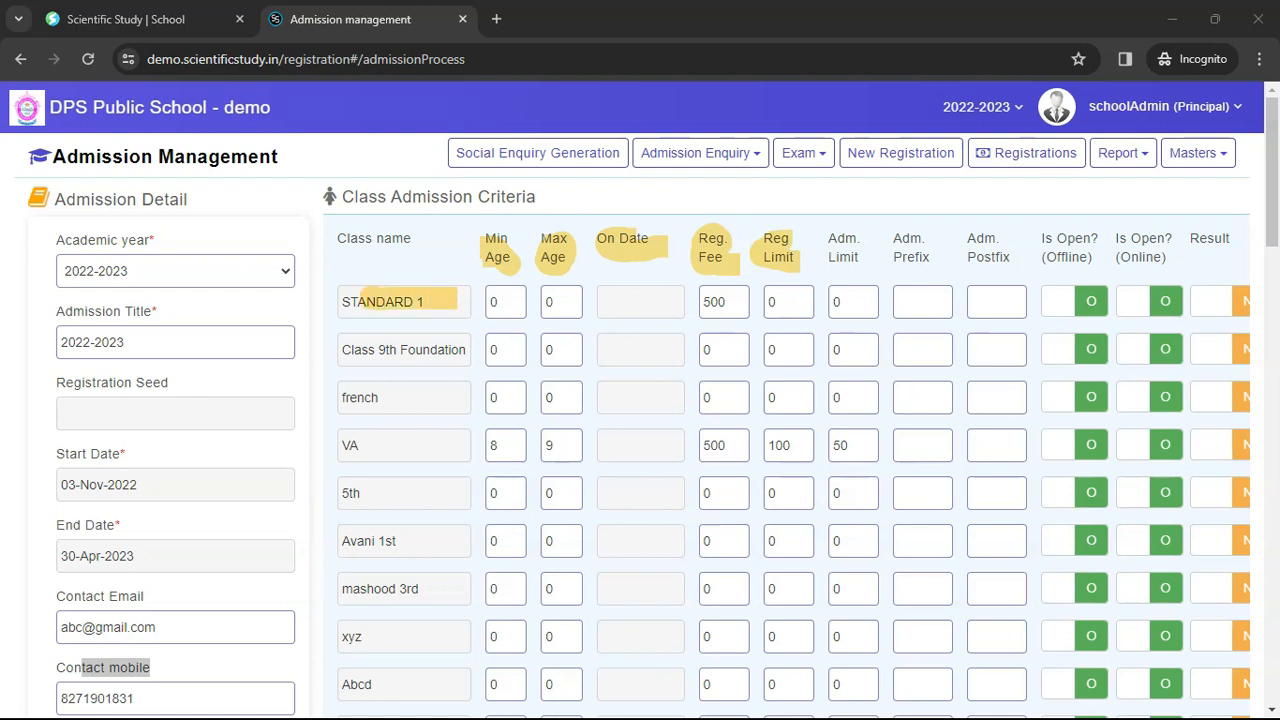
mouse_move(790, 446)
left_mouse_down()
mouse_move(812, 446)
mouse_move(706, 446)
left_mouse_up()
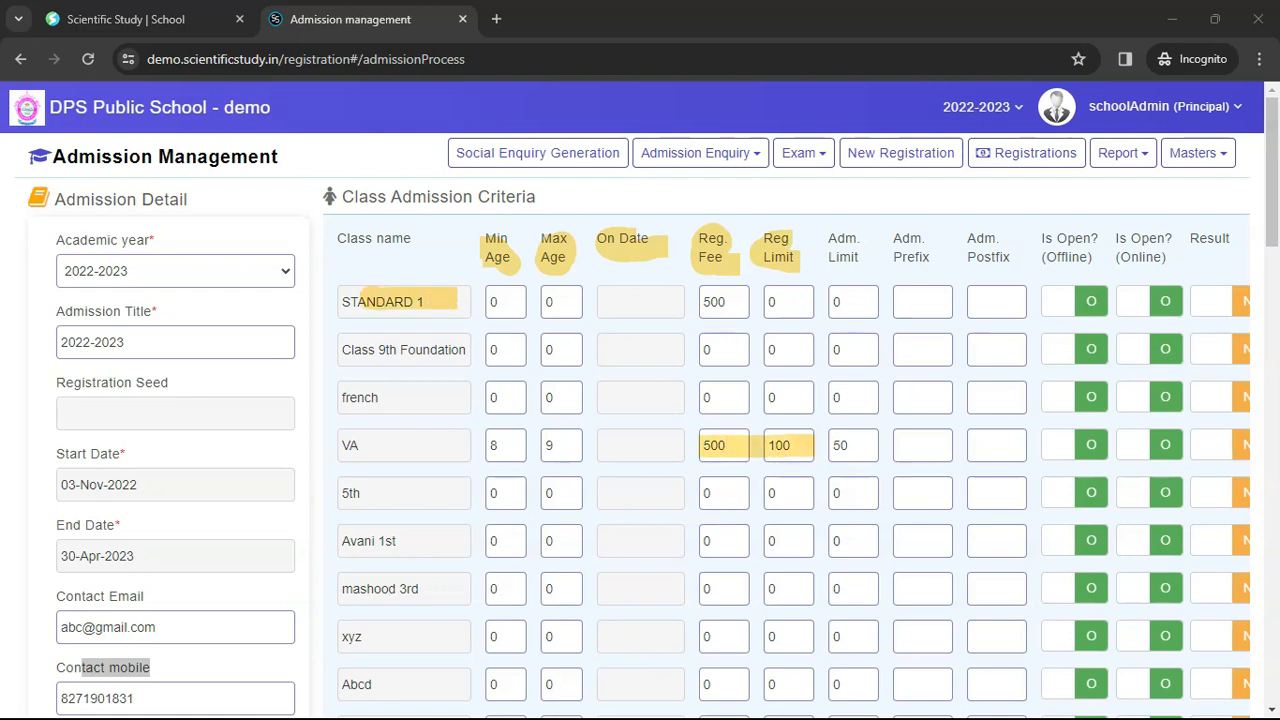
left_click_drag(324, 446, 724, 446)
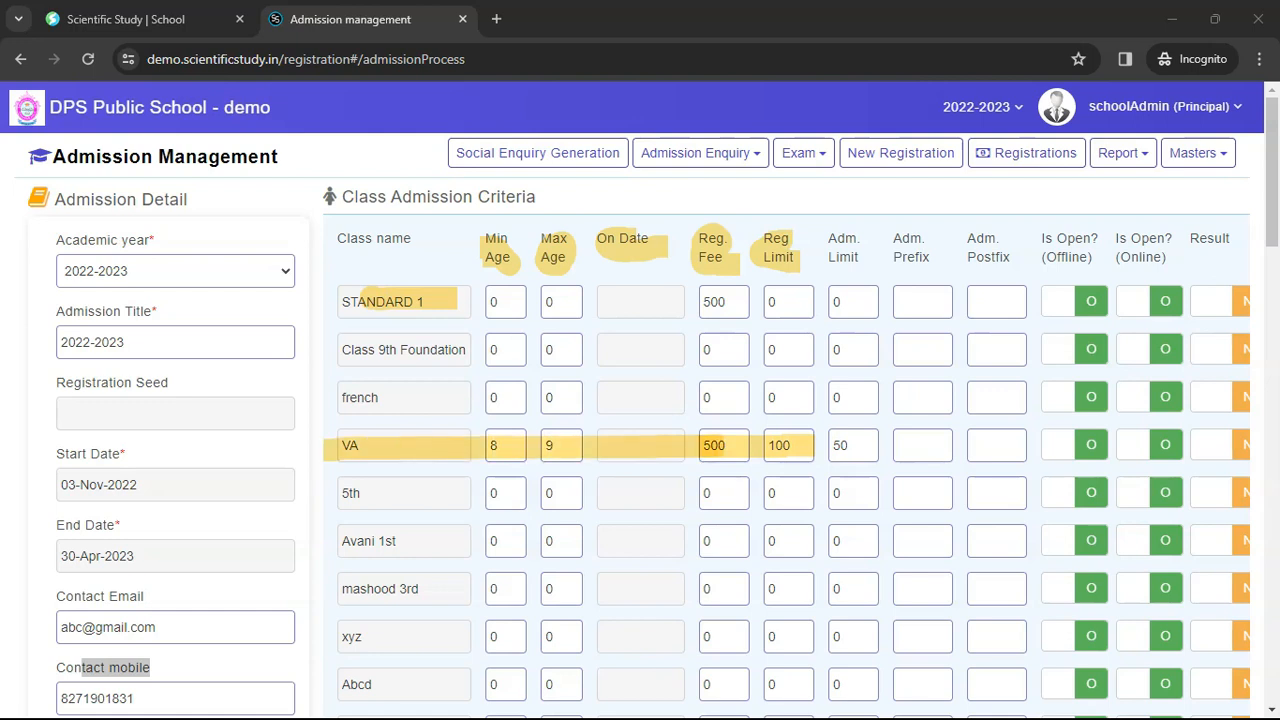
left_click_drag(826, 232, 850, 254)
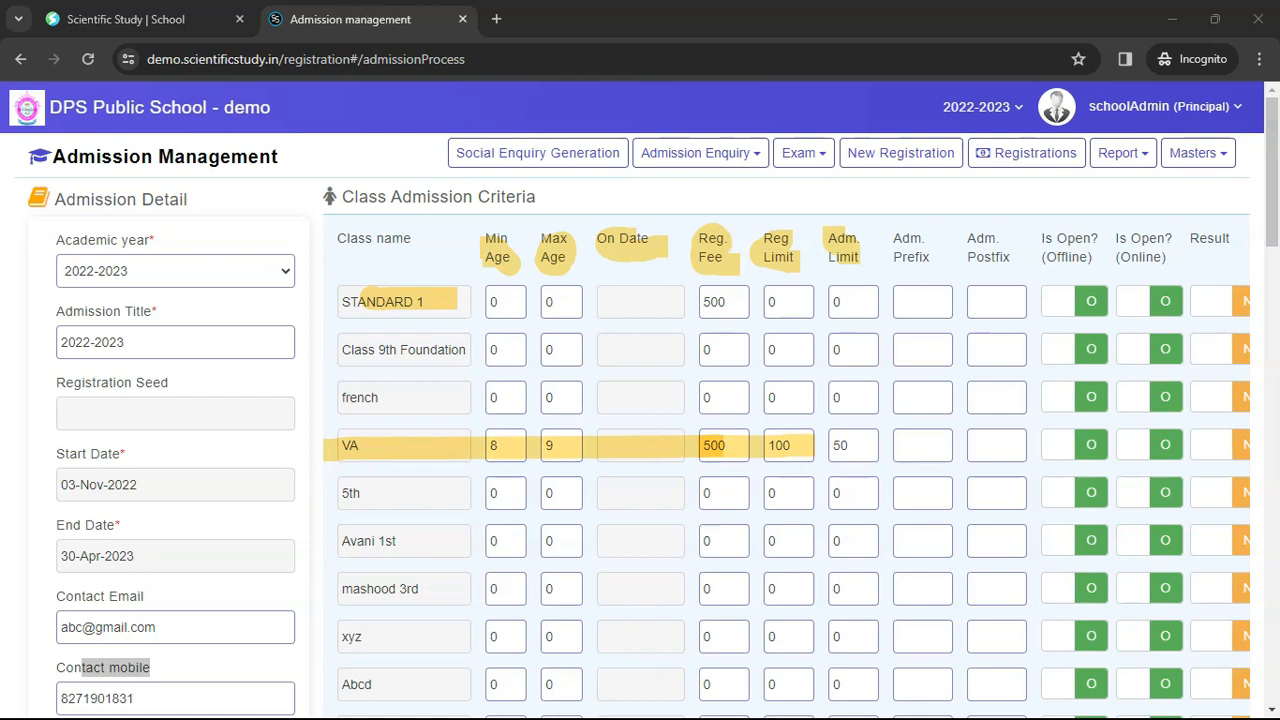
left_click_drag(932, 258, 898, 257)
left_click_drag(1018, 263, 978, 252)
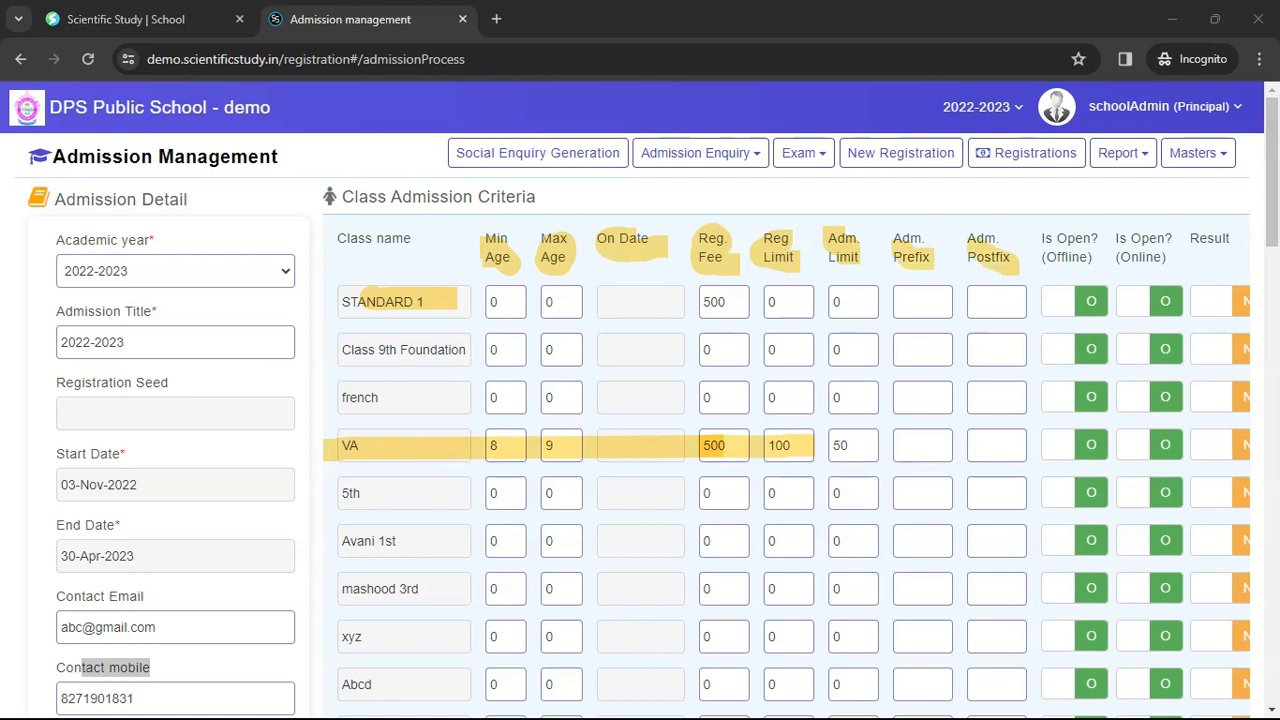
left_click_drag(1106, 449, 1041, 450)
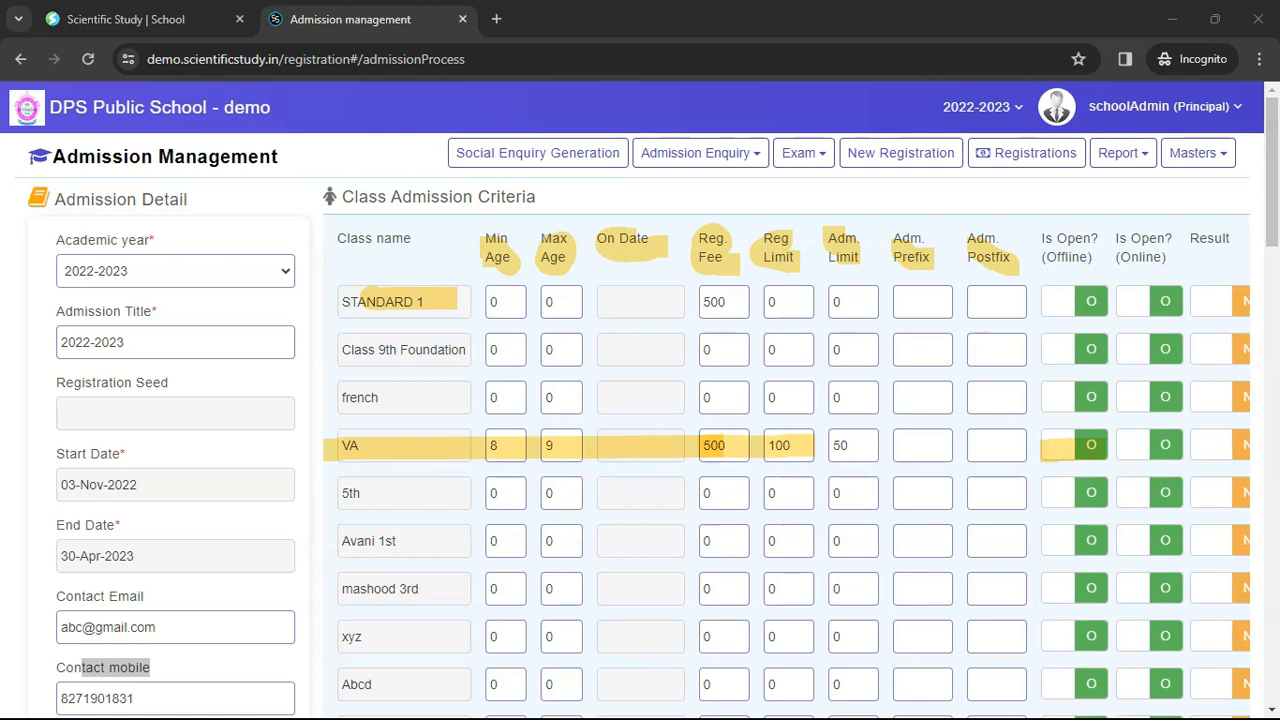
left_click_drag(1176, 446, 1133, 446)
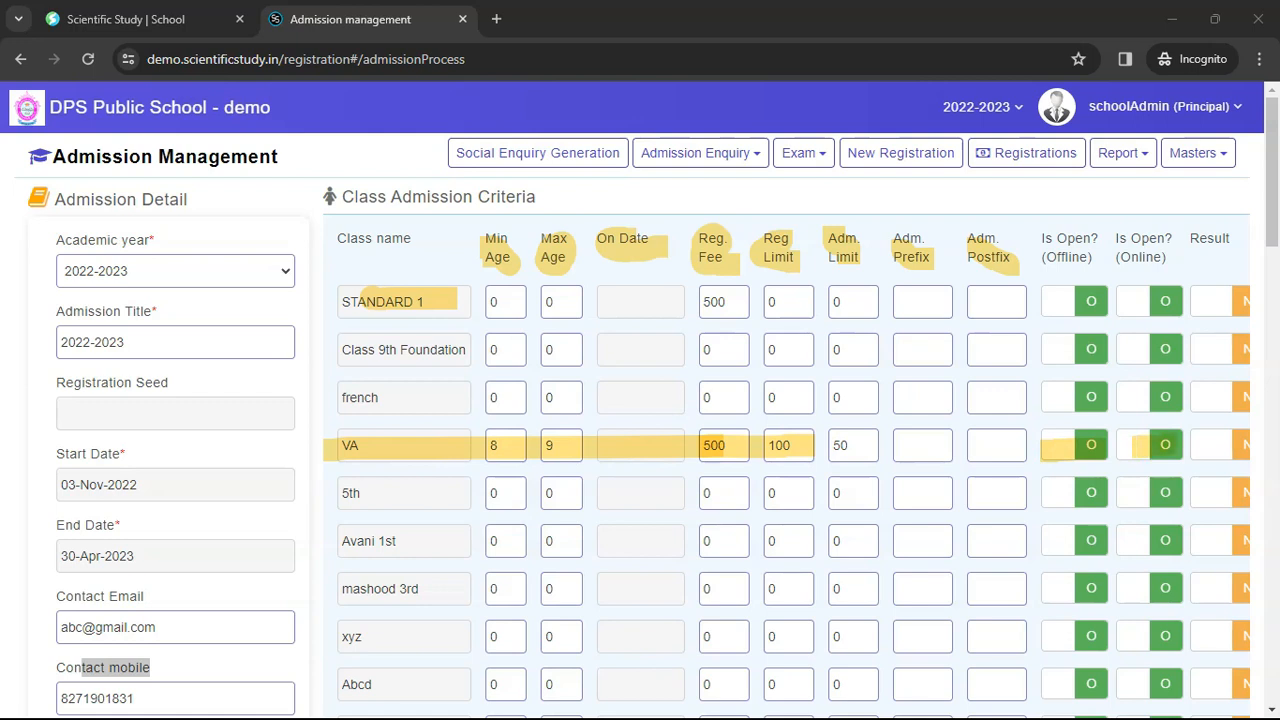
key("Escape")
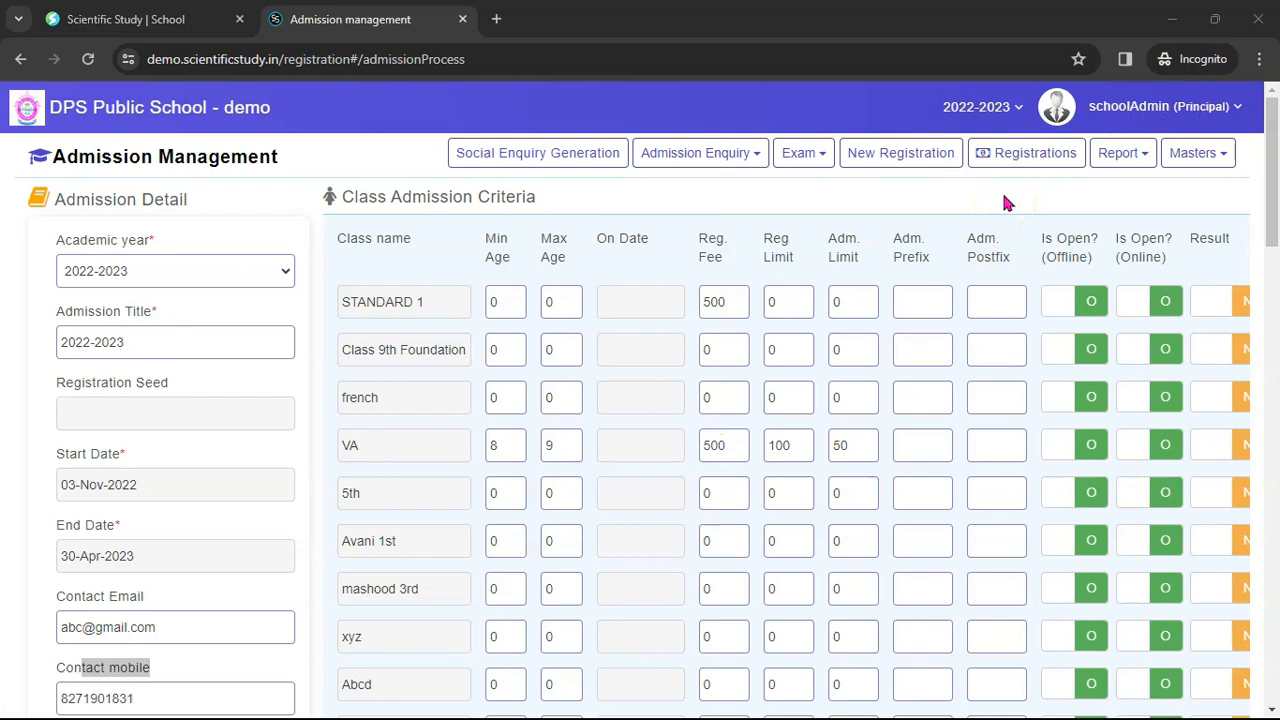
Open the form for adding an admission enquiry and review its enquiry, student, parent, last school and address sections
left_click(754, 160)
left_click(643, 190)
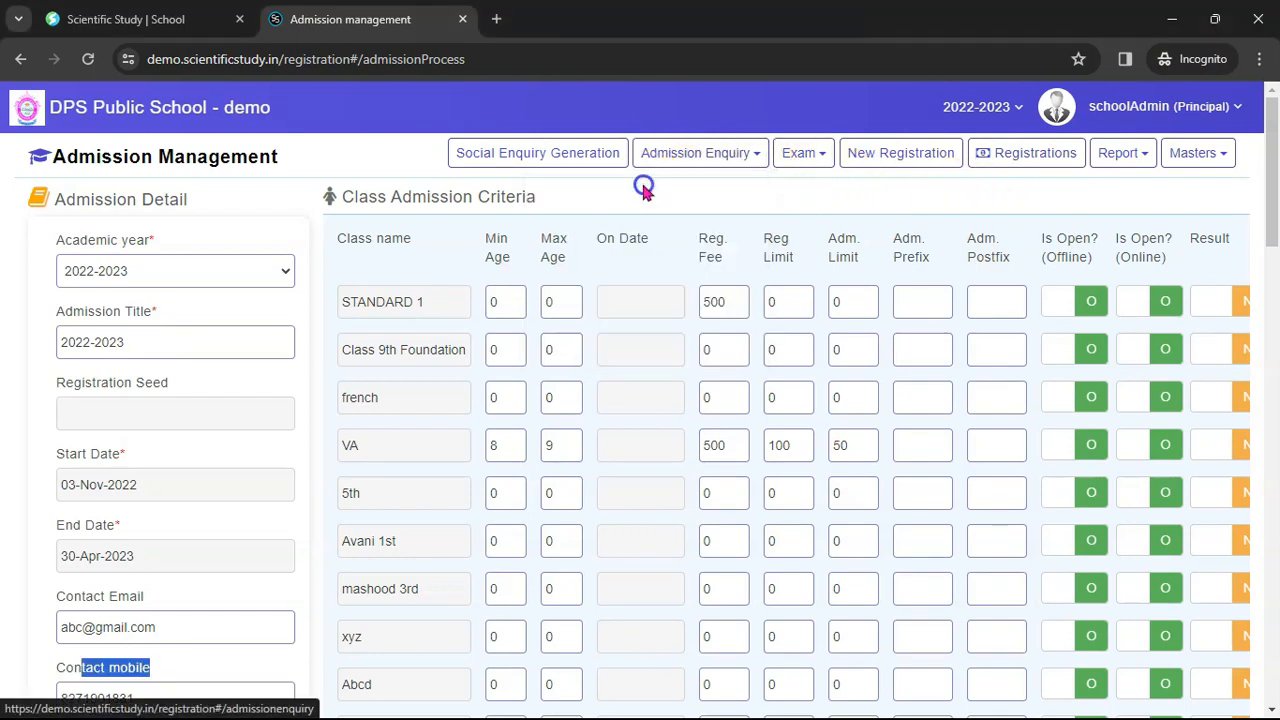
scroll(680, 370, "down", 6)
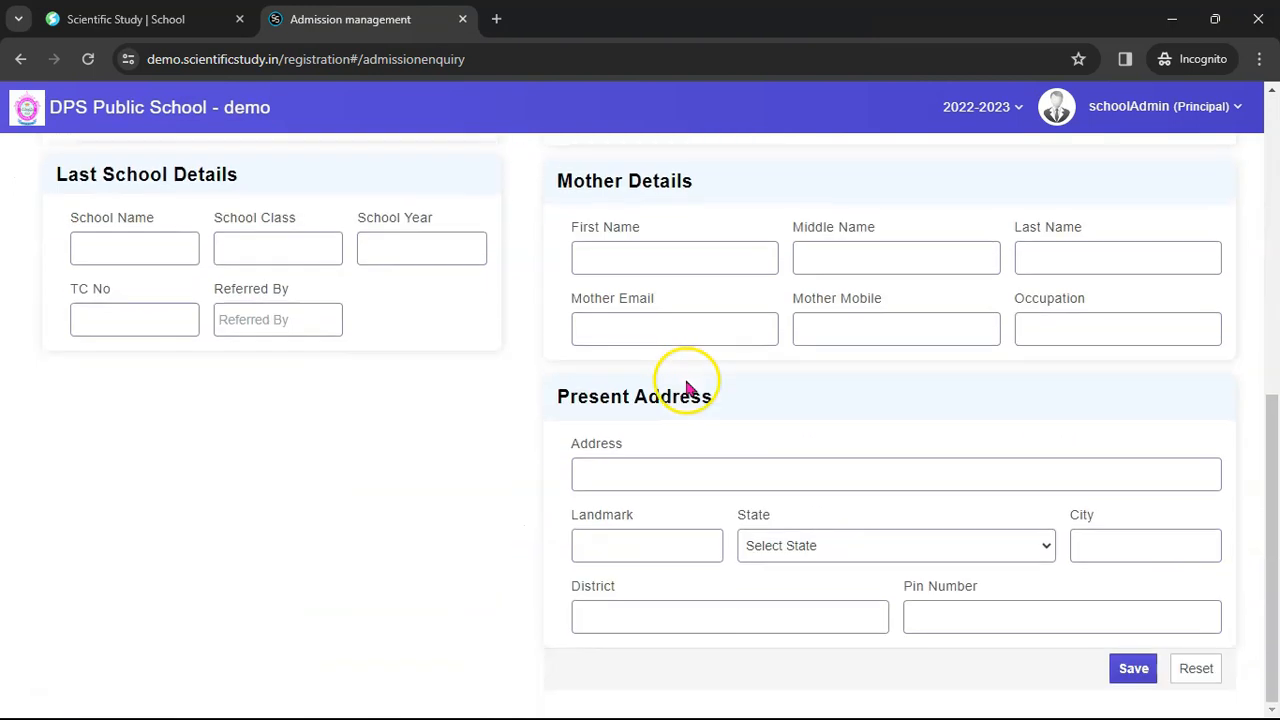
scroll(686, 388, "up", 6)
scroll(686, 384, "up", 1)
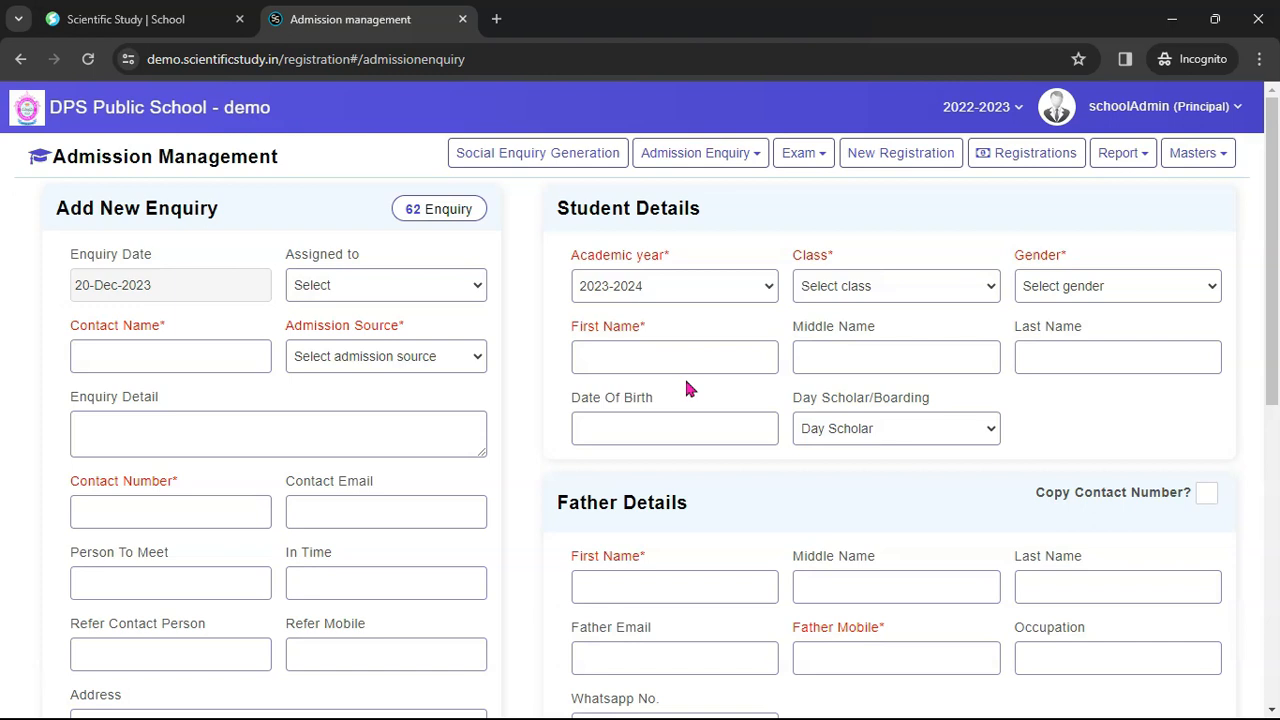
scroll(686, 390, "down", 6)
scroll(695, 418, "up", 6)
left_click(729, 335)
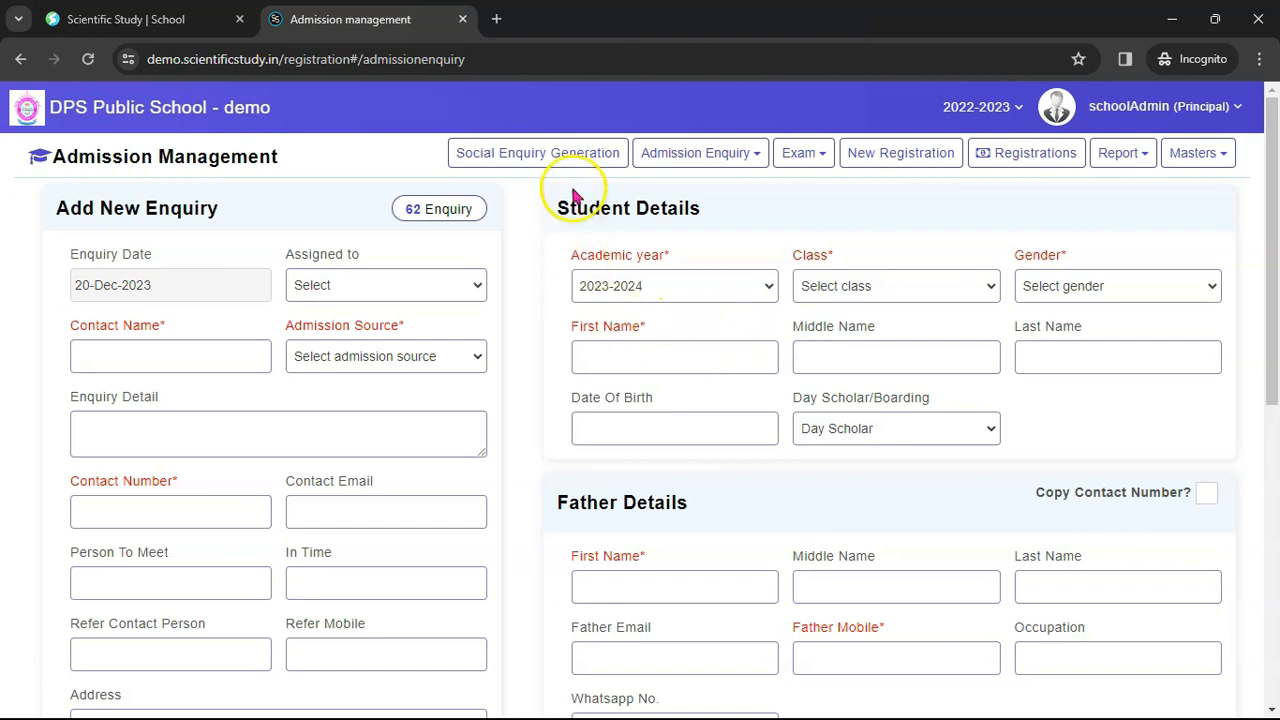
Open the Social Enquiry Generation page and follow its shareable link to the public school page
left_click(573, 155)
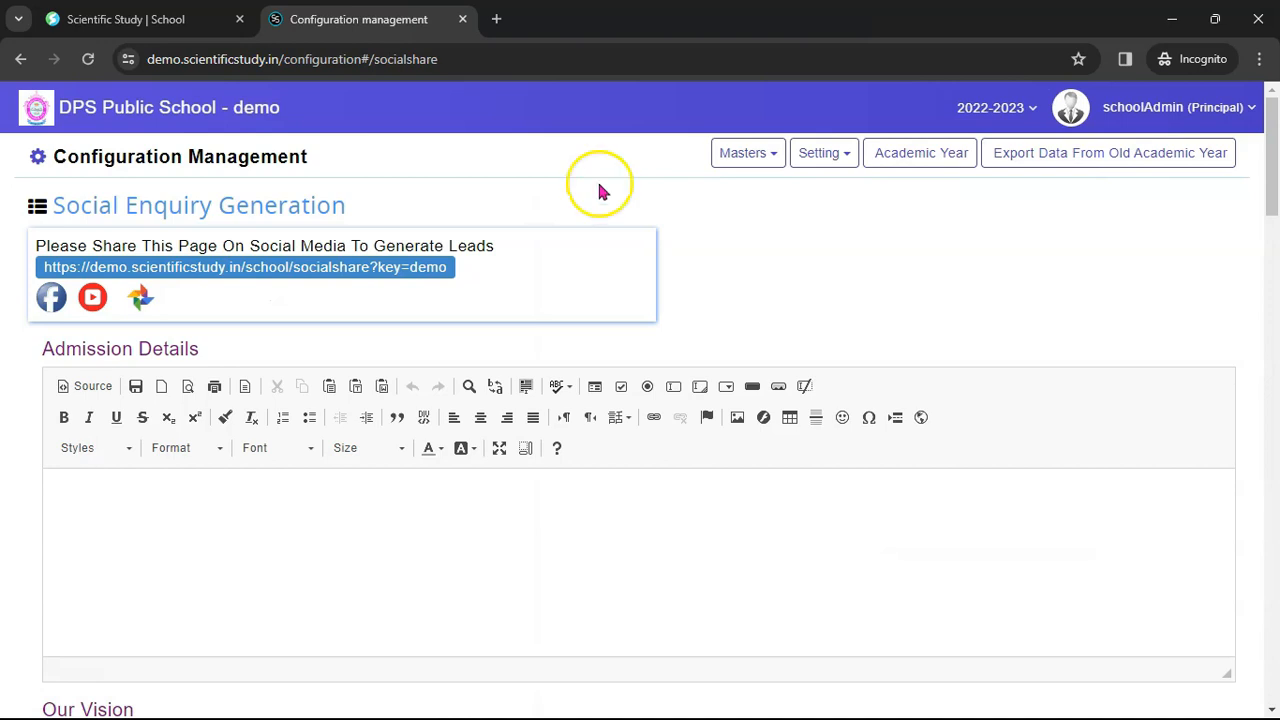
scroll(1276, 190, "down", 1)
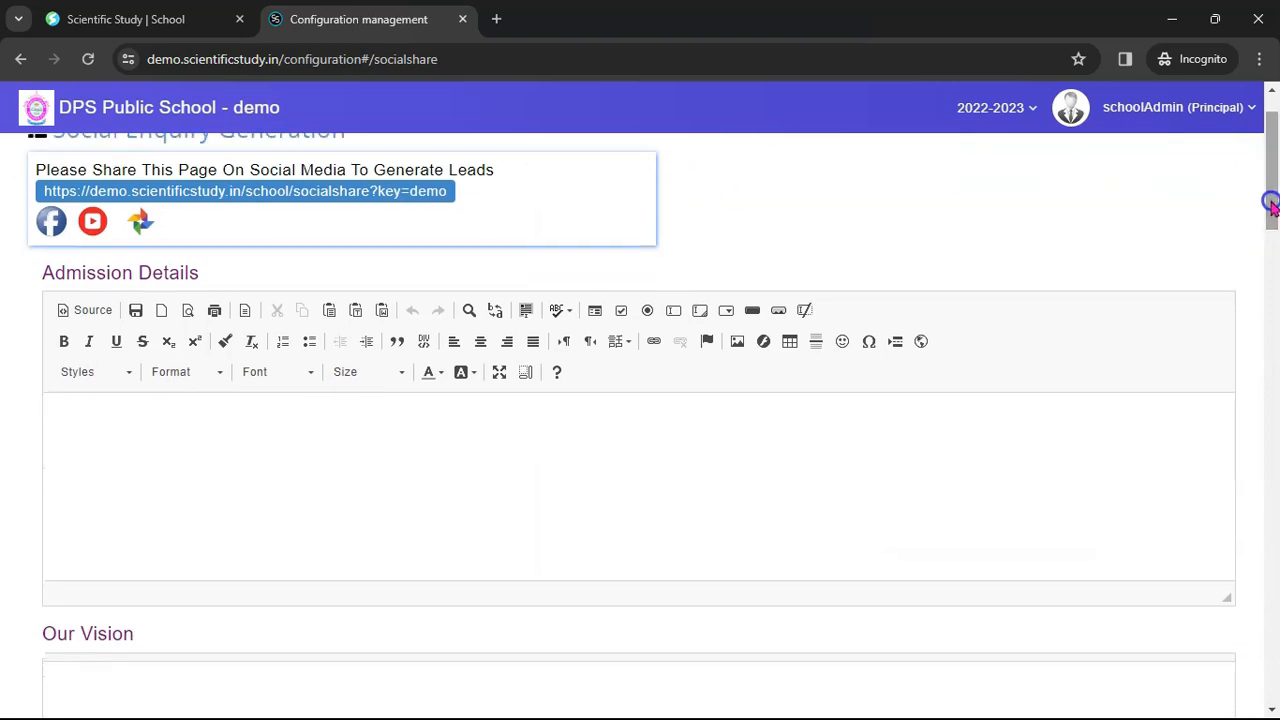
left_click(445, 194)
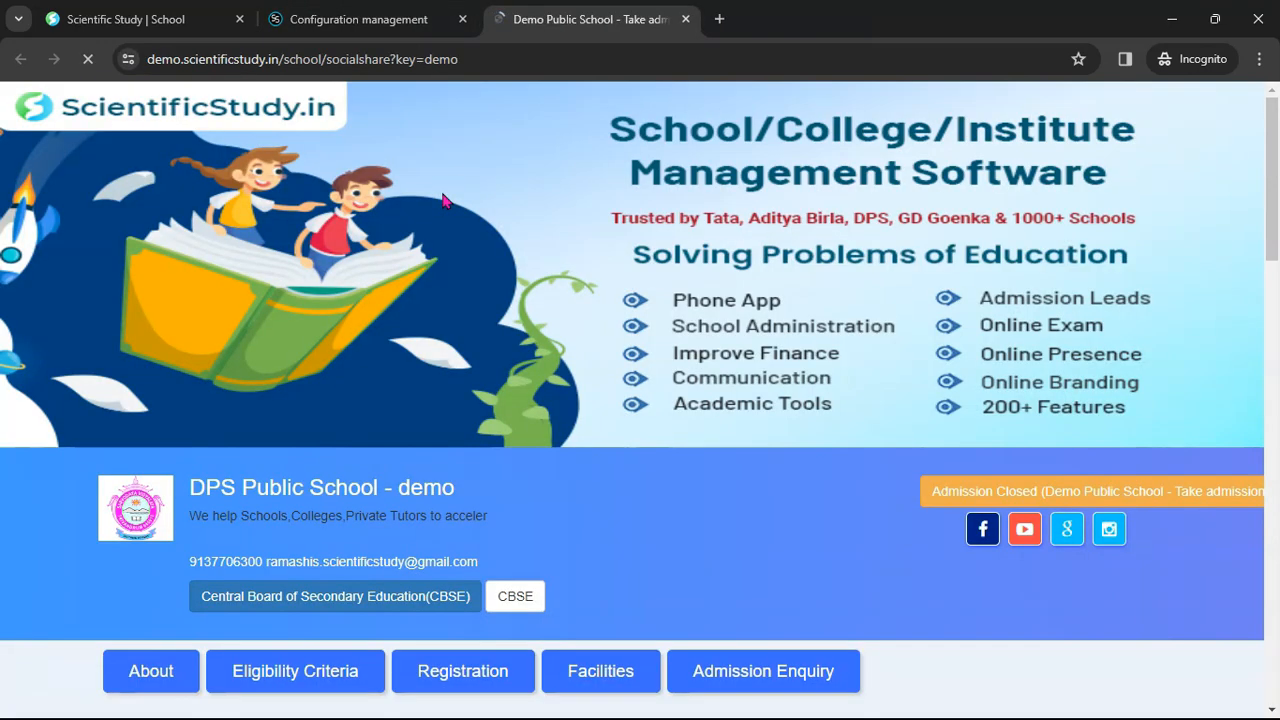
Open the Admission Enquiry form from the public school page and review its contact, student and address fields
scroll(785, 330, "down", 4)
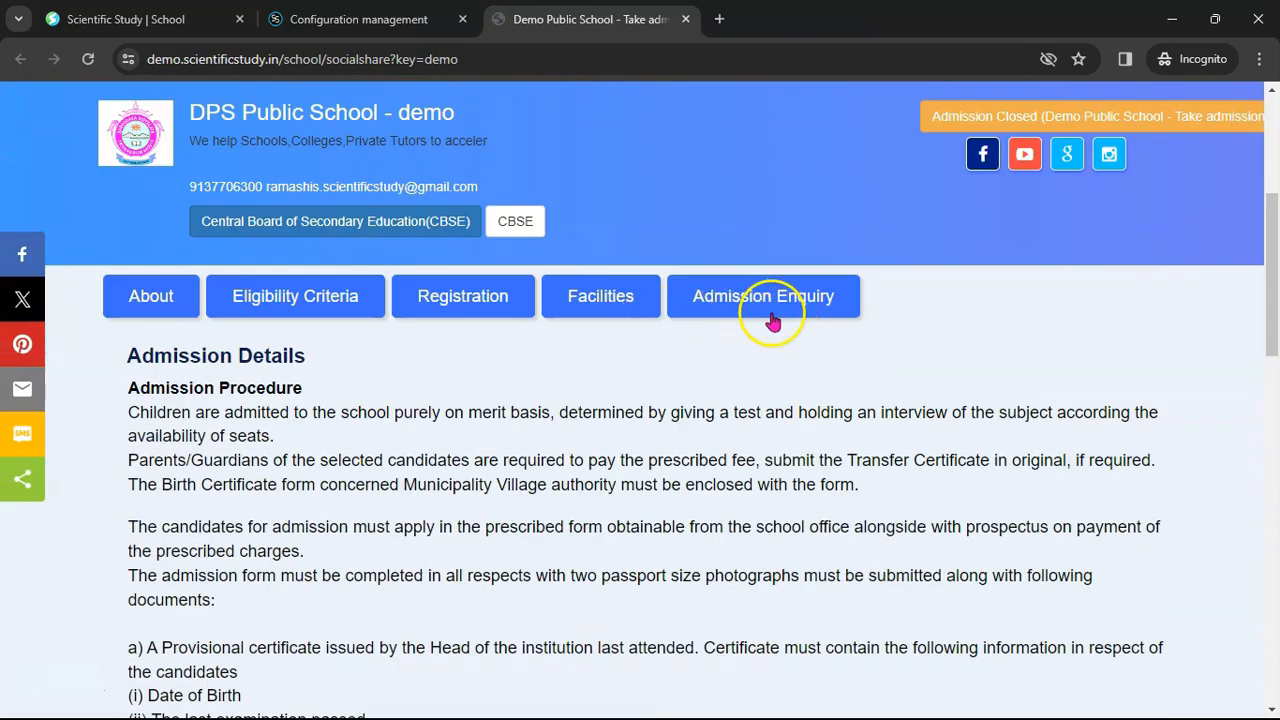
left_click(772, 303)
scroll(790, 345, "down", 9)
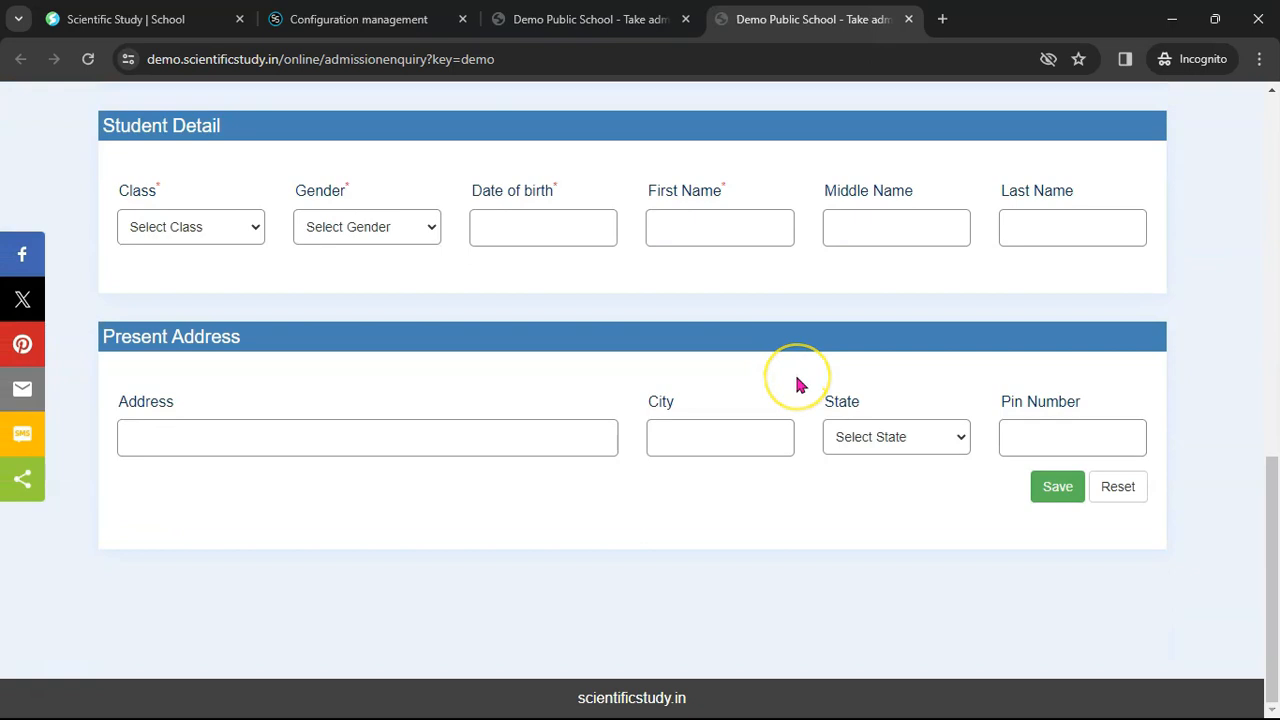
scroll(799, 379, "up", 6)
left_click(795, 380)
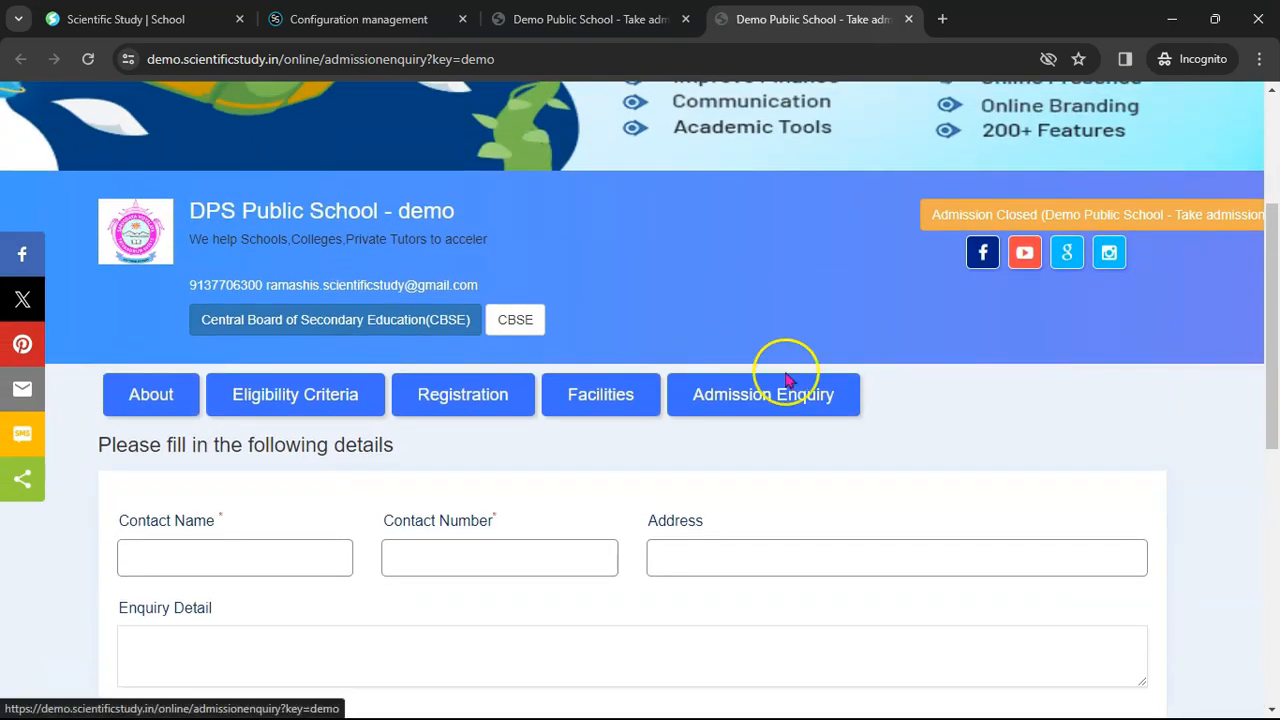
Return to the internal Add New Enquiry form and review the list of available admission enquiry reports
left_click(368, 24)
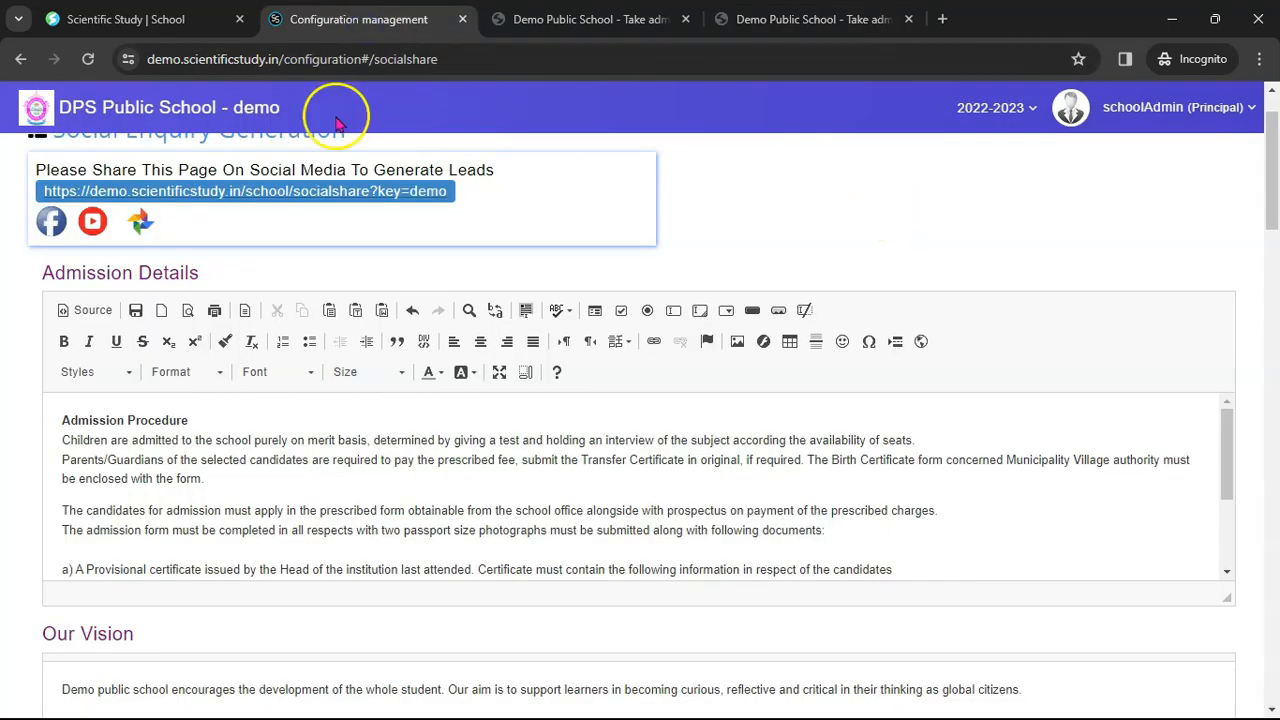
left_click(22, 60)
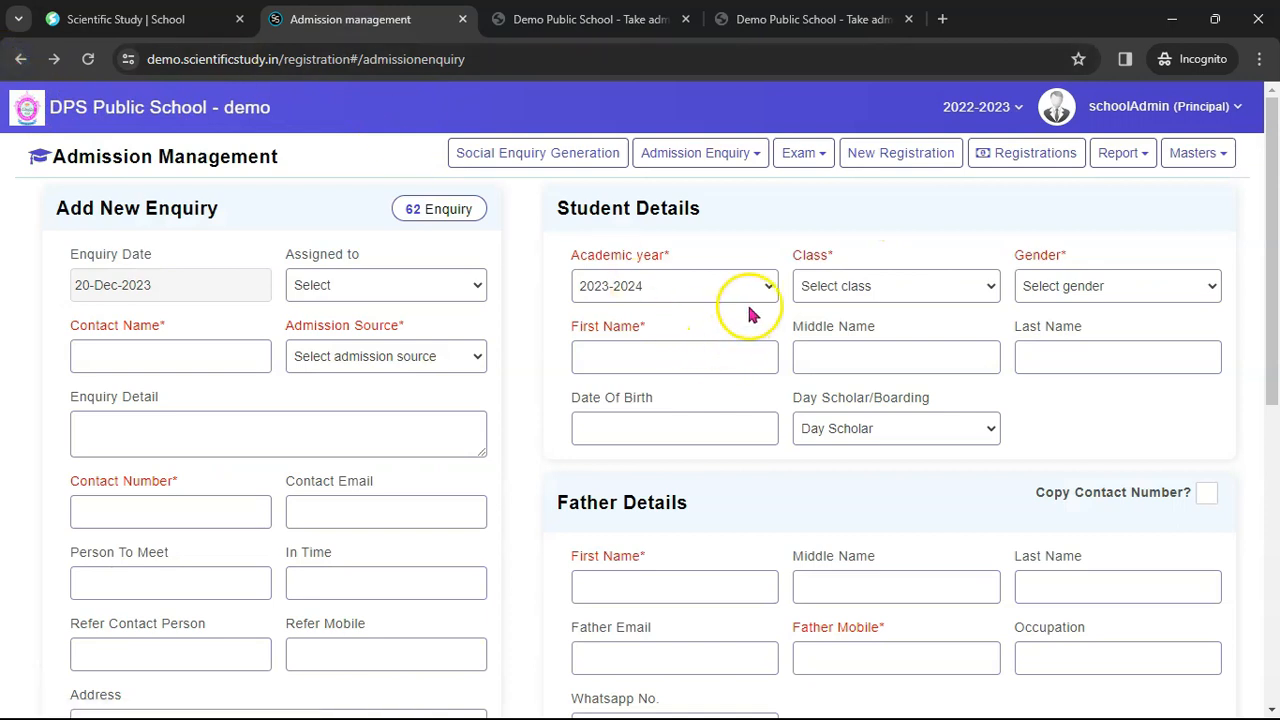
left_click(750, 158)
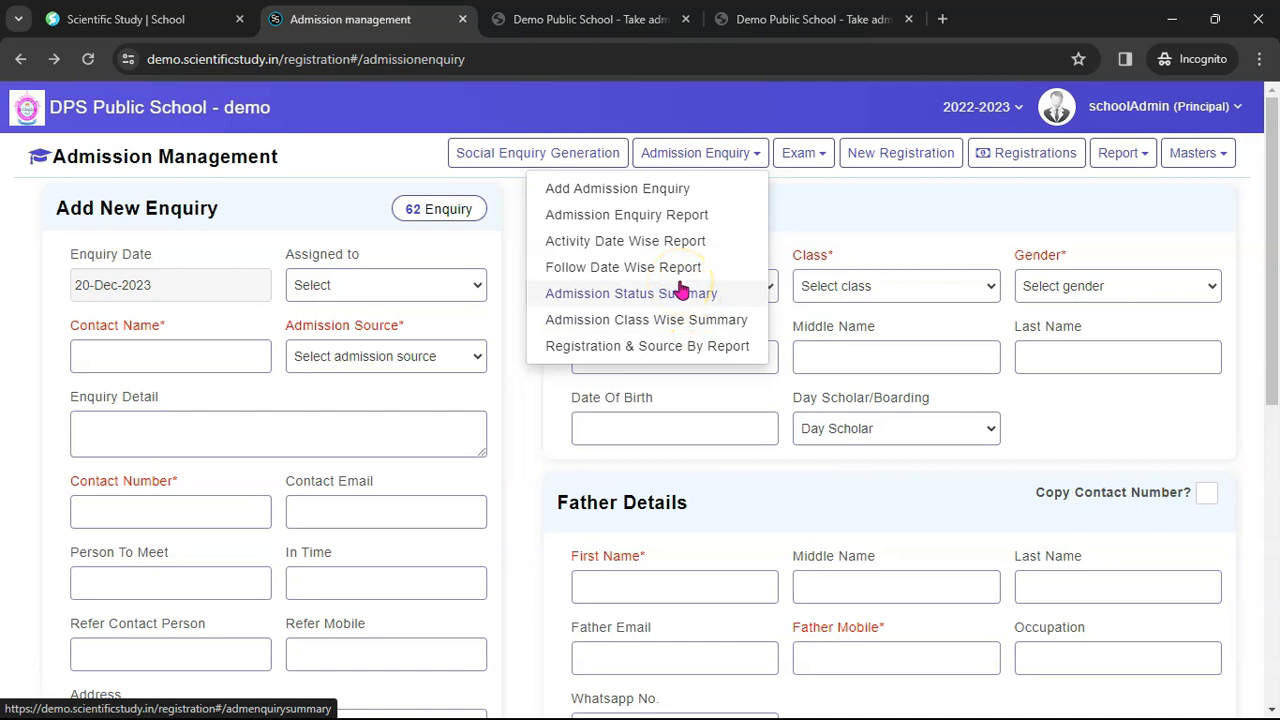
left_click(840, 214)
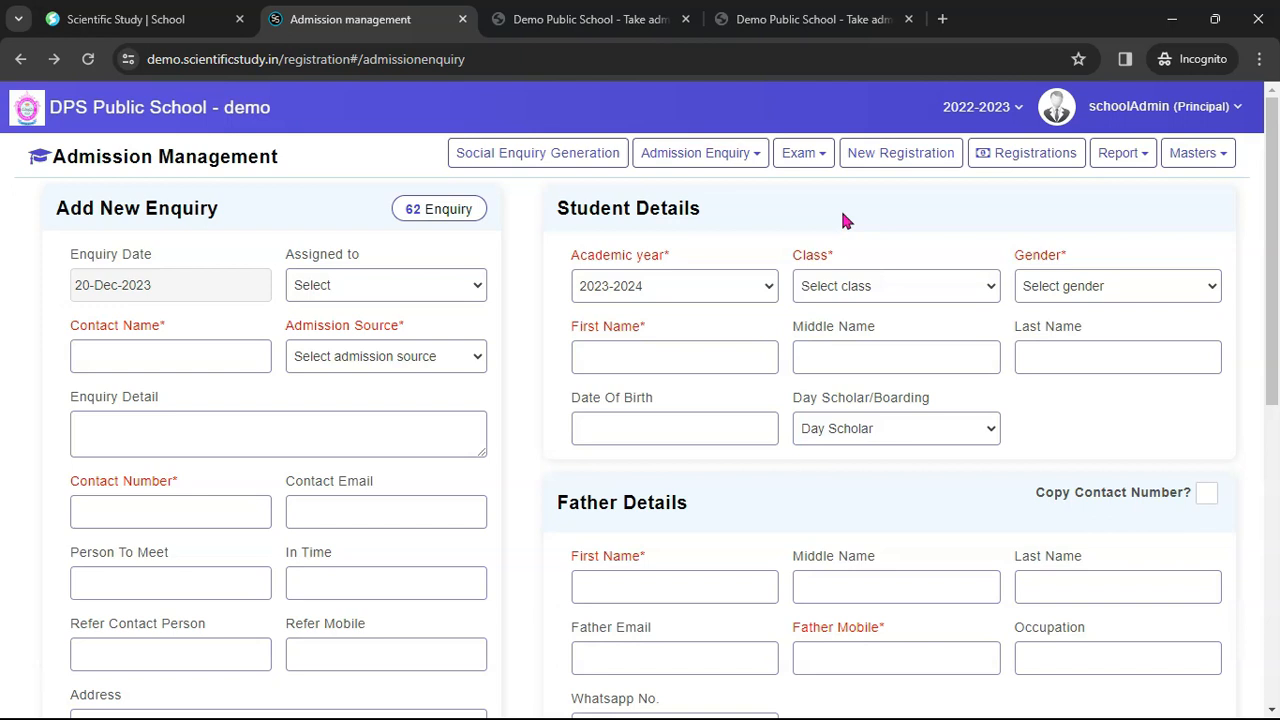
Open a new registration form and review the student academic, personal and service availed sections
left_click(901, 168)
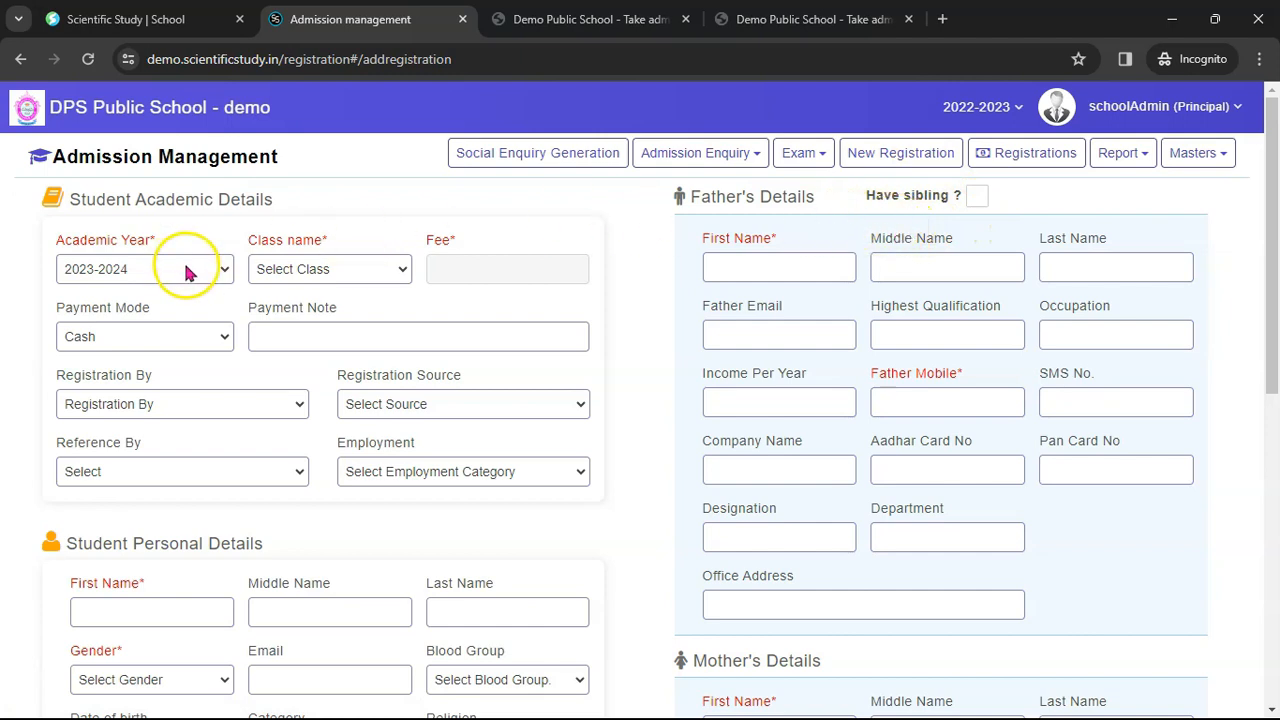
scroll(340, 350, "down", 4)
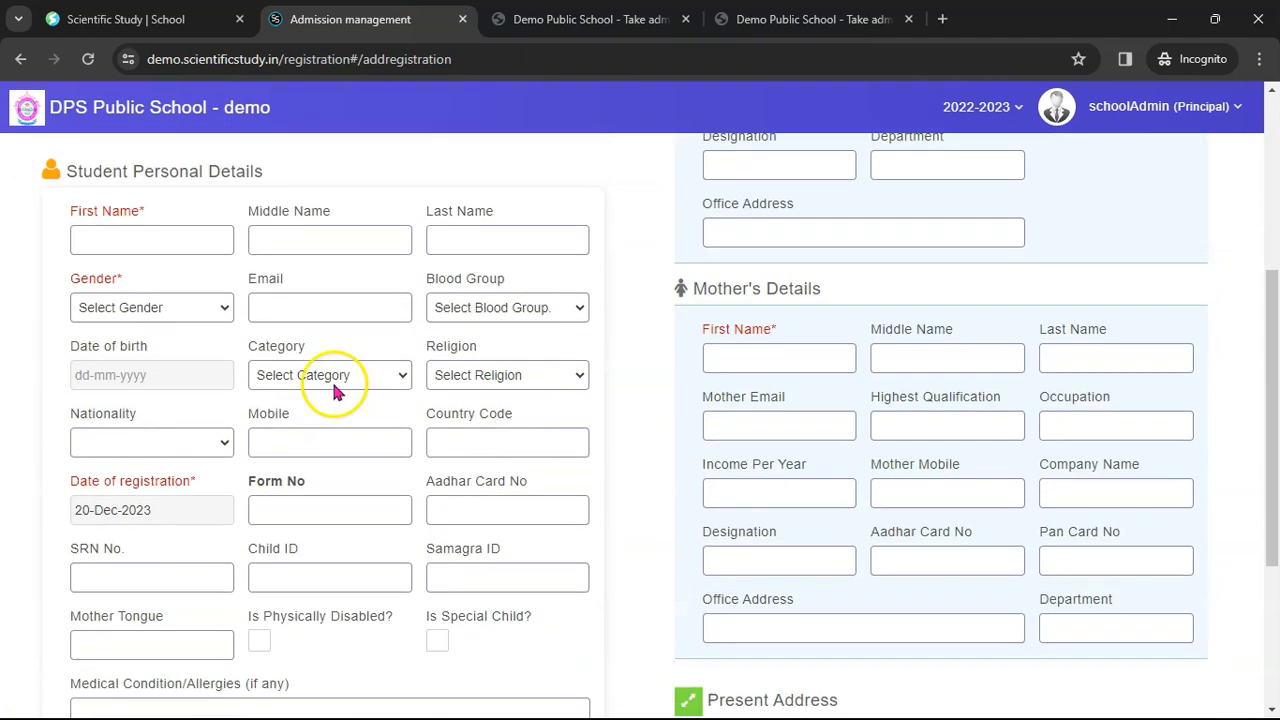
left_click_drag(112, 168, 207, 172)
scroll(445, 368, "down", 3)
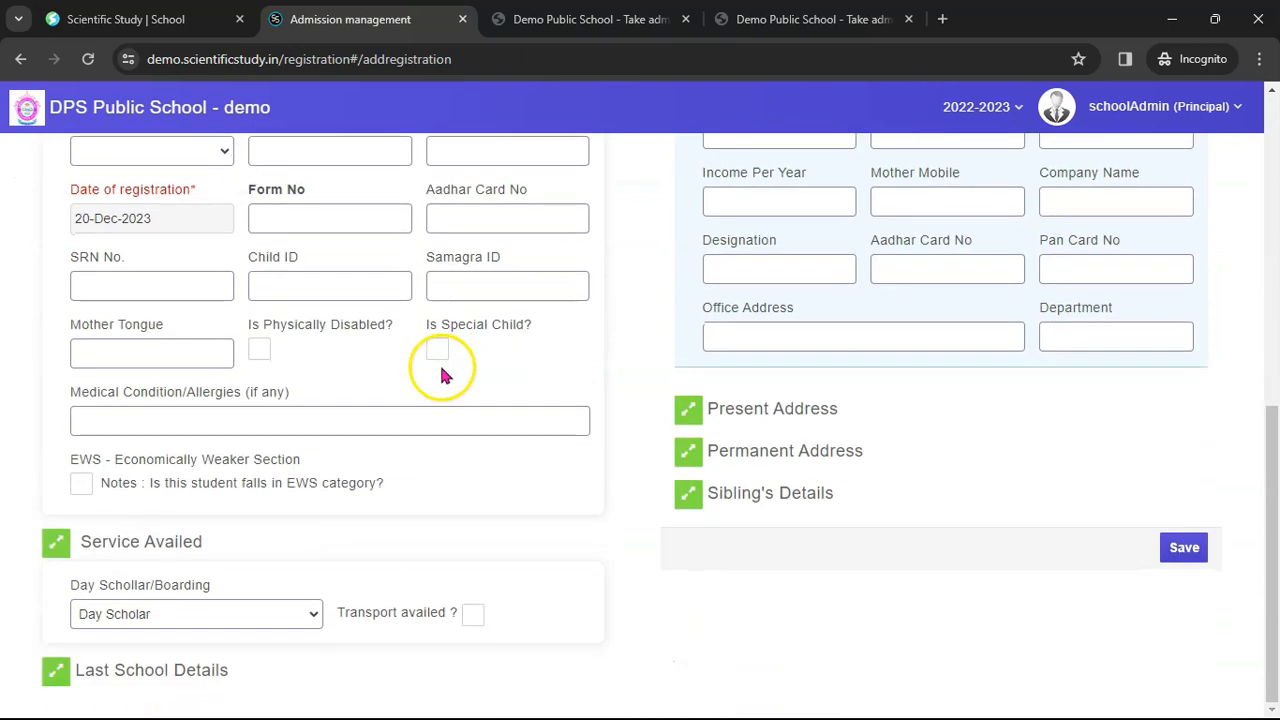
left_click_drag(135, 535, 206, 537)
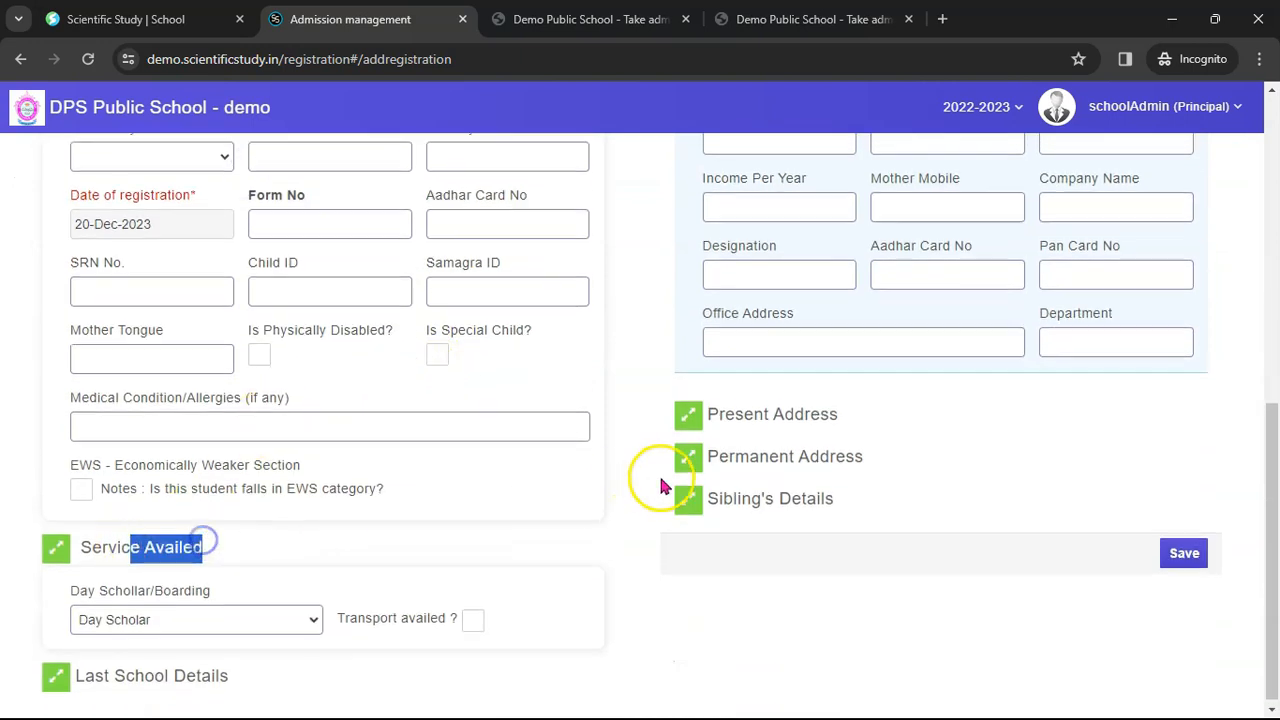
Review the Father's Details section of the registration form and try out the Have sibling option
scroll(700, 470, "up", 10)
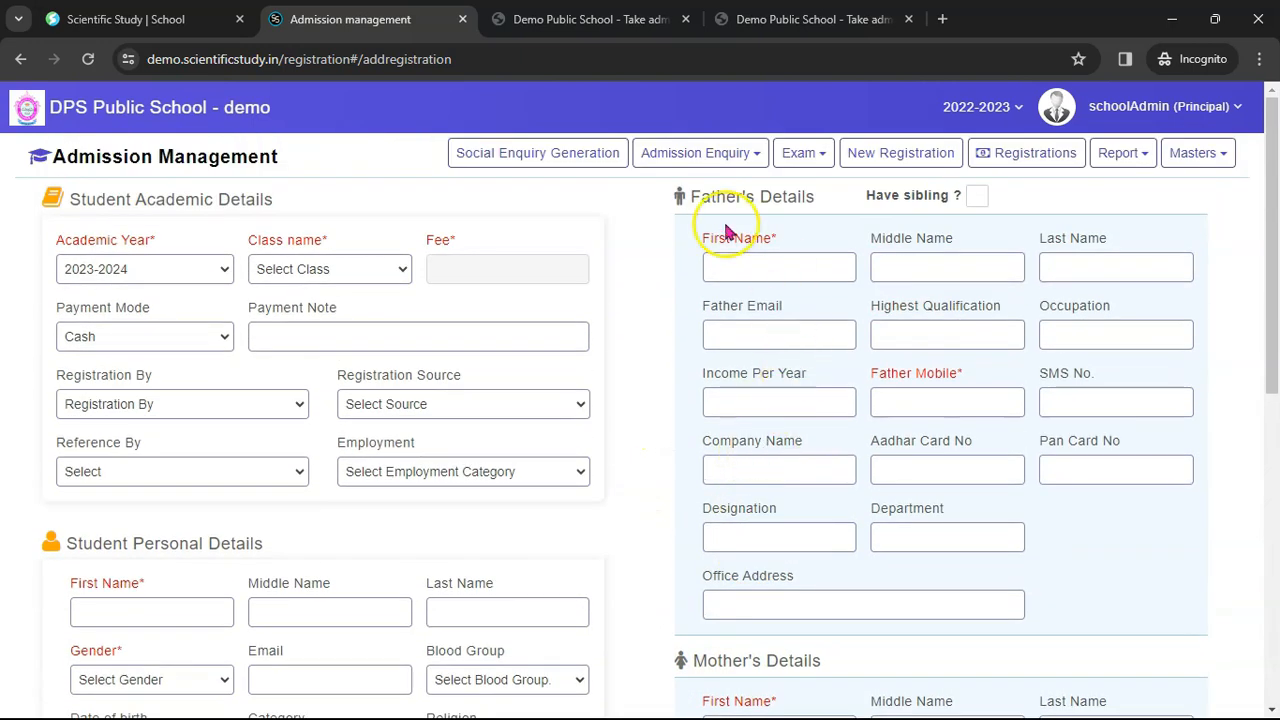
left_click_drag(700, 197, 800, 198)
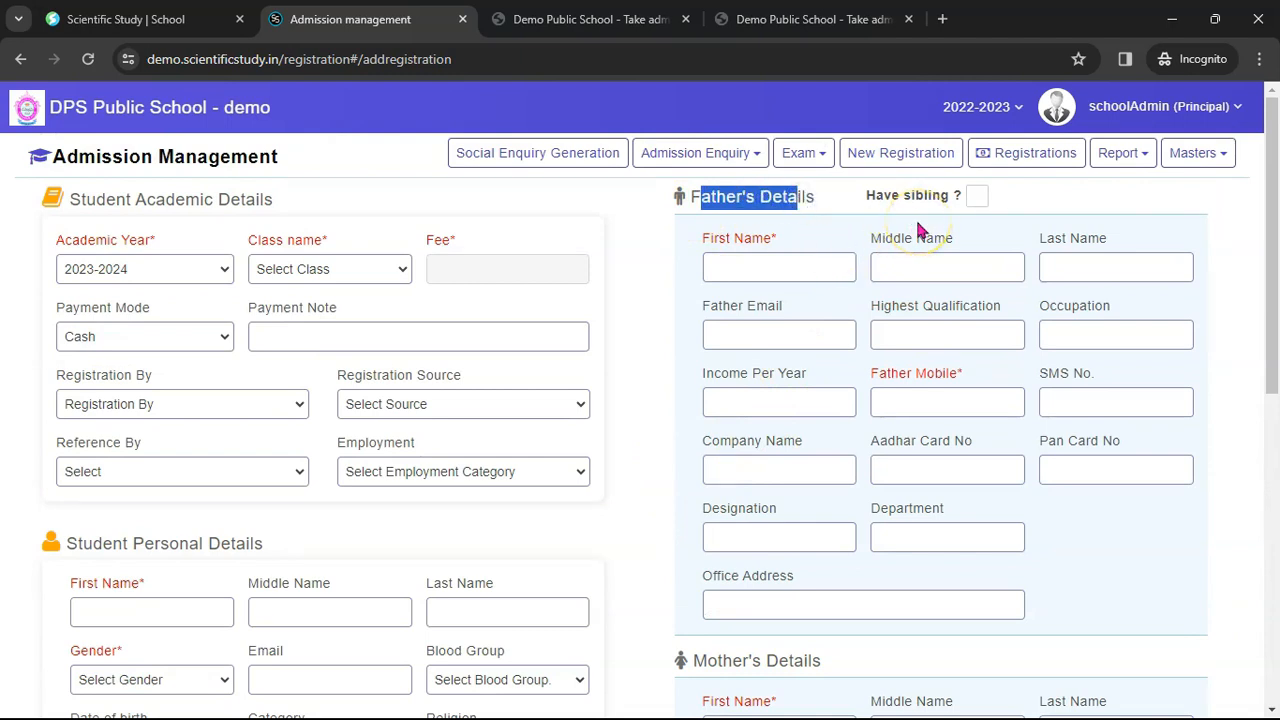
left_click(977, 196)
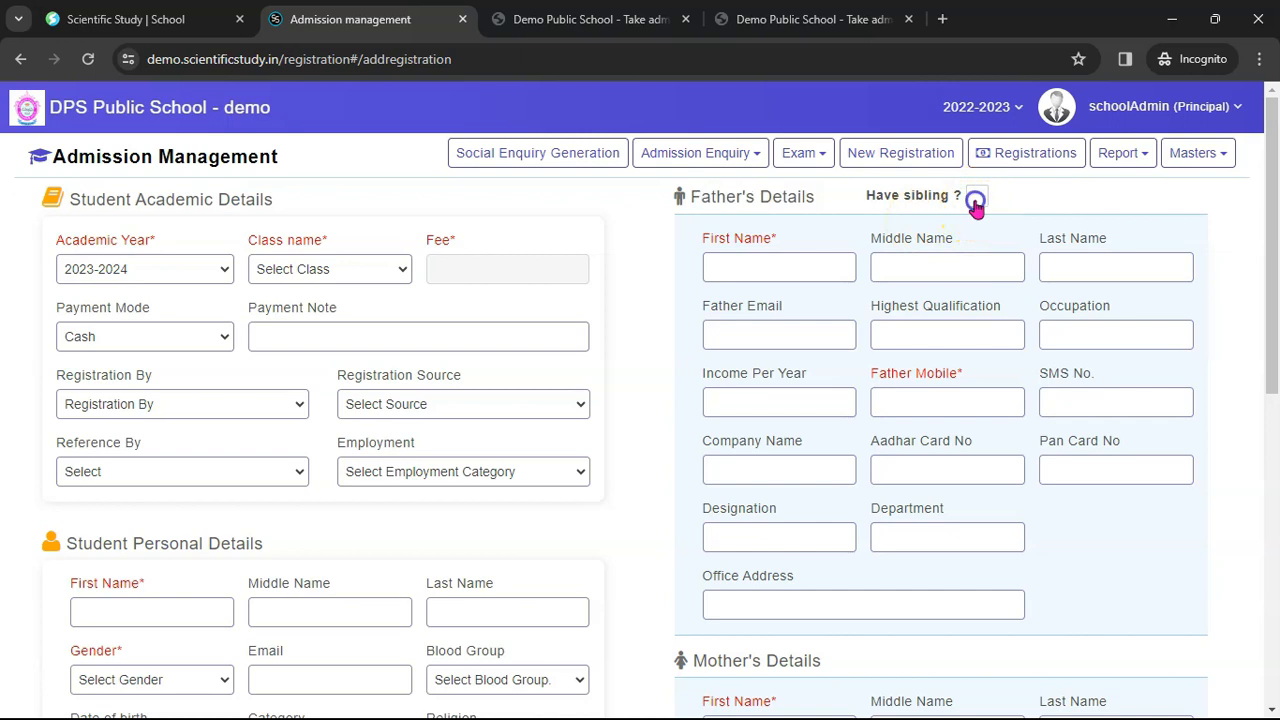
left_click(998, 205)
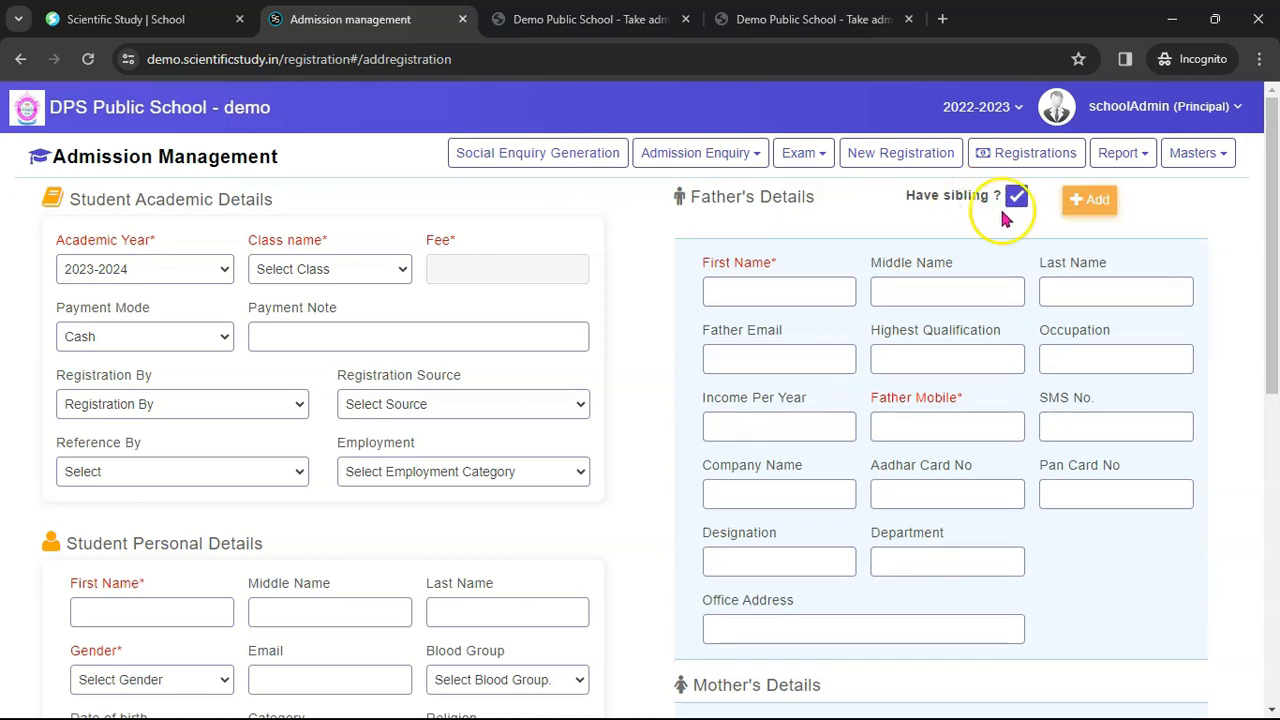
Review the Mother's Details, Present Address, Permanent Address and Sibling's Details sections of the registration form
scroll(996, 471, "down", 2)
scroll(996, 471, "down", 2)
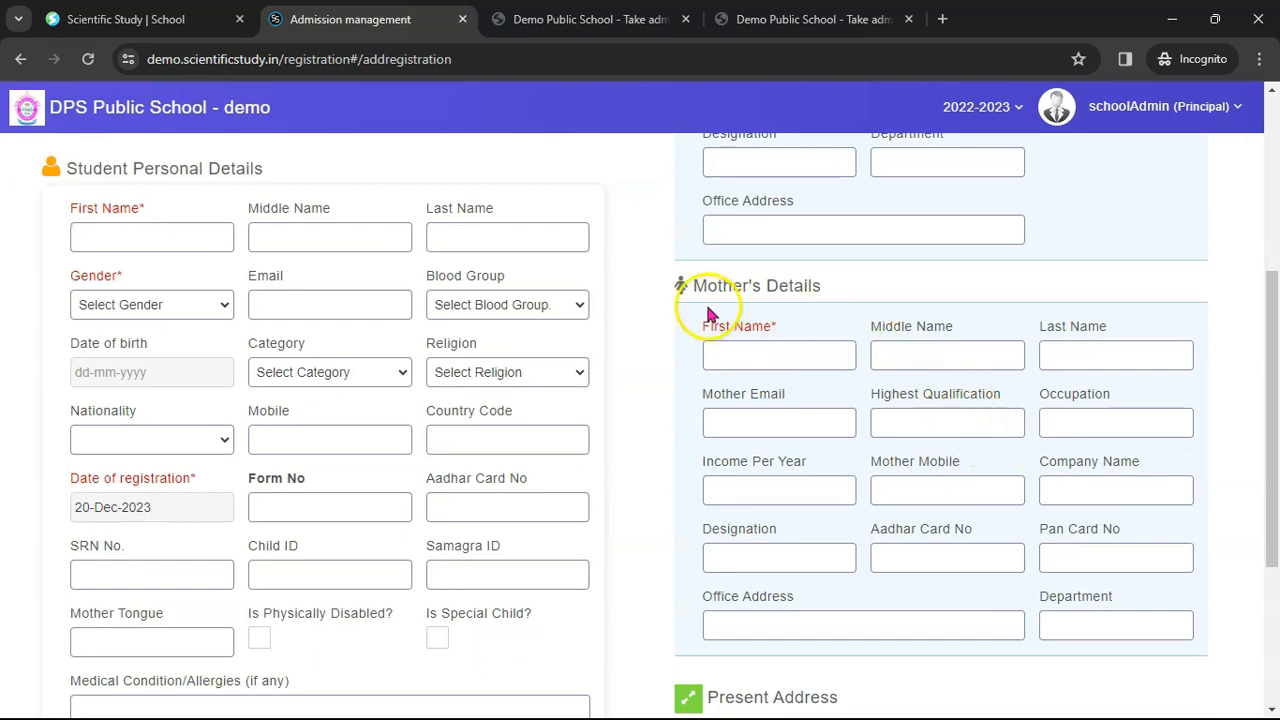
left_click_drag(686, 286, 848, 288)
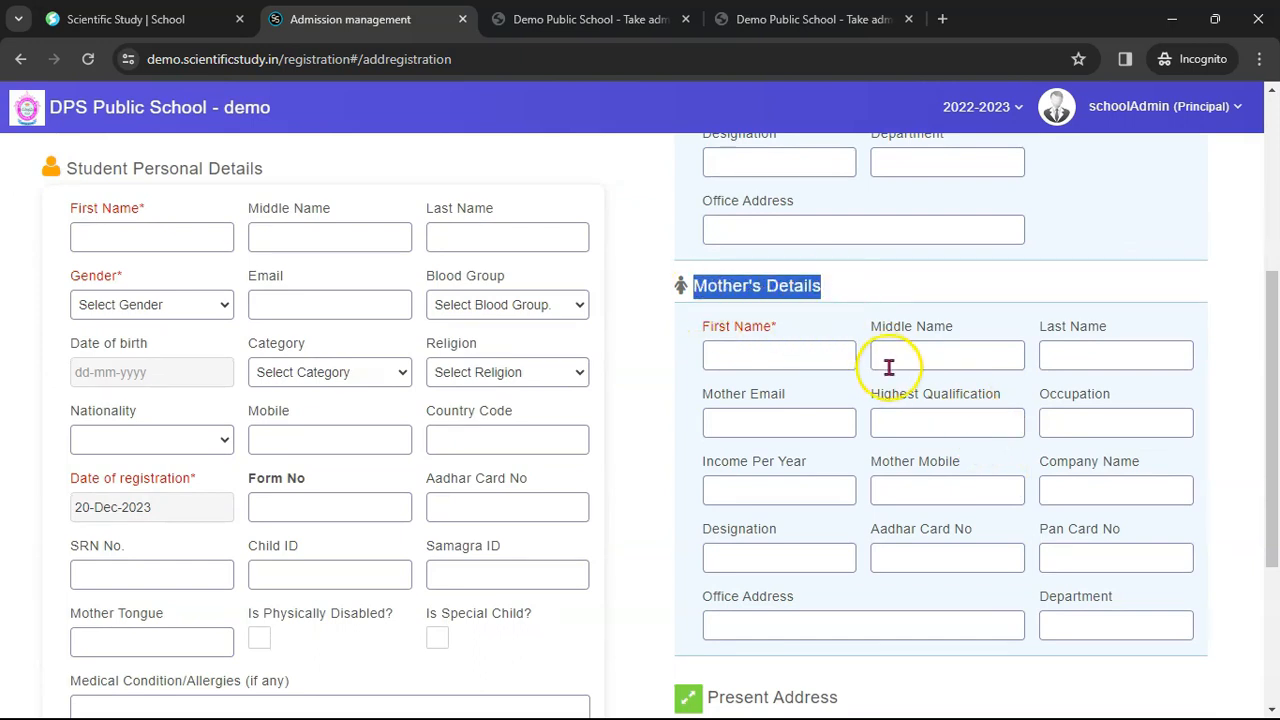
scroll(889, 370, "down", 3)
left_click_drag(735, 410, 846, 409)
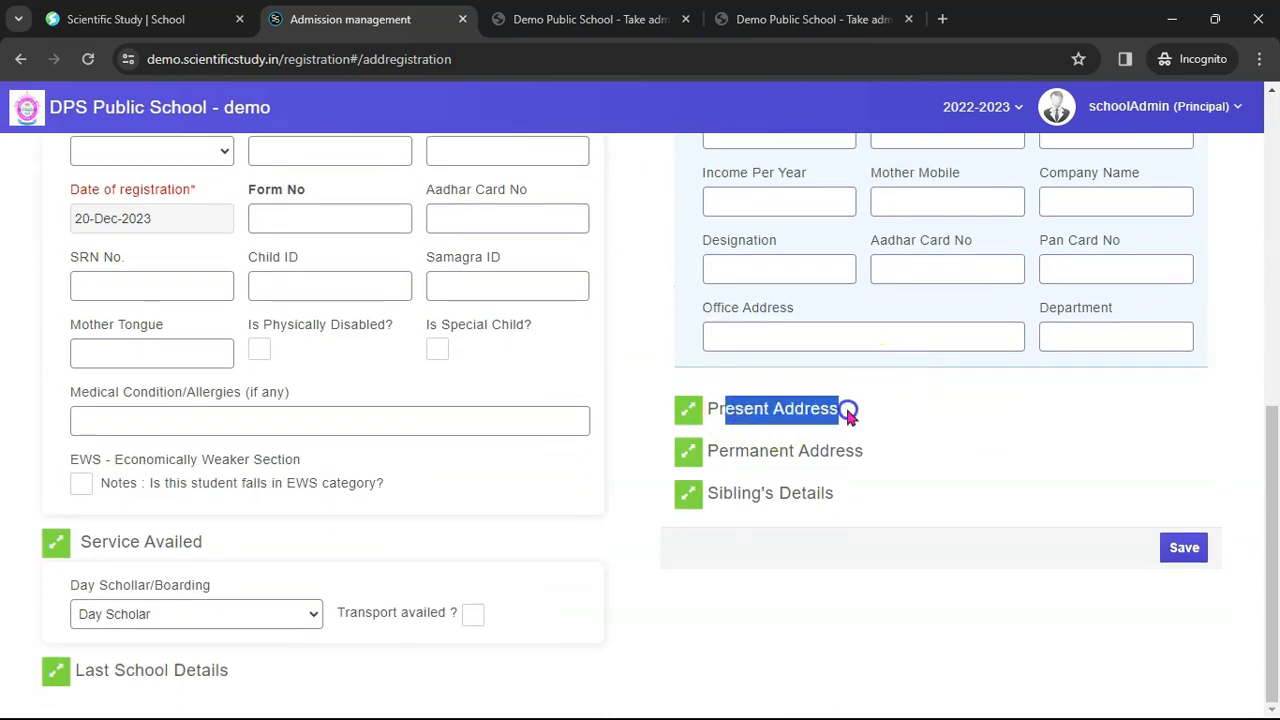
left_click_drag(737, 450, 868, 451)
left_click_drag(741, 493, 852, 495)
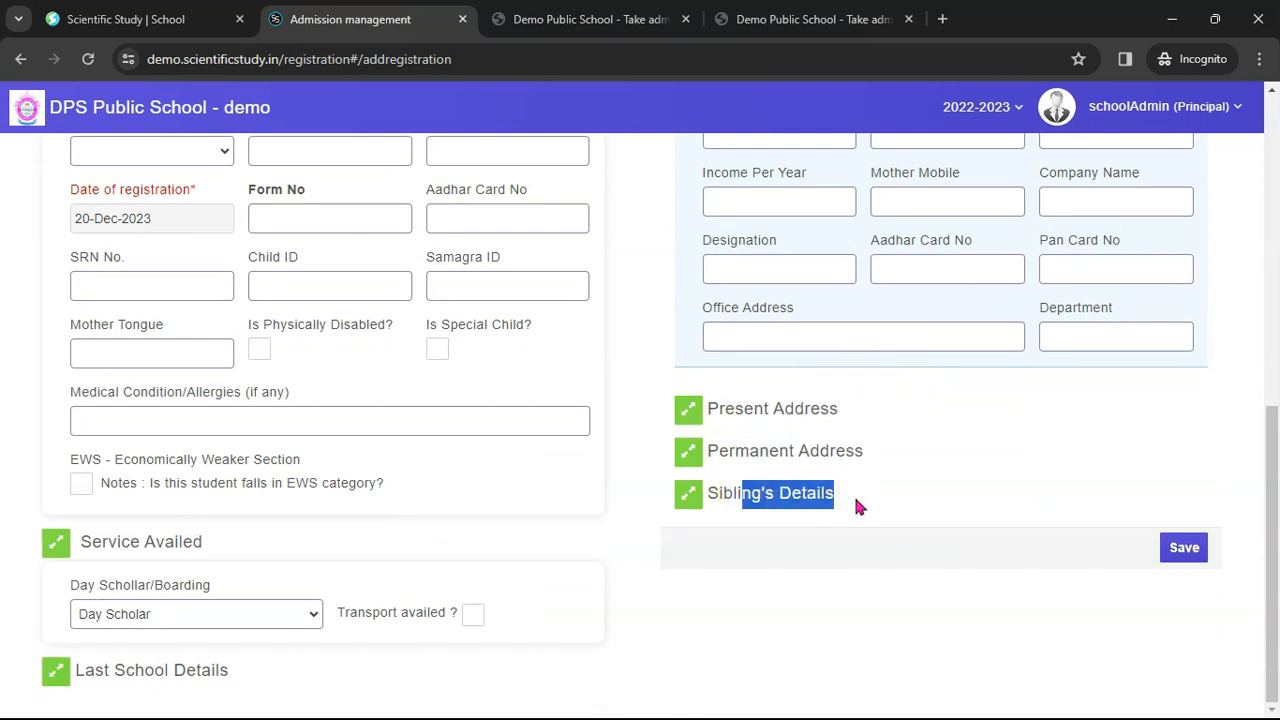
scroll(855, 499, "up", 7)
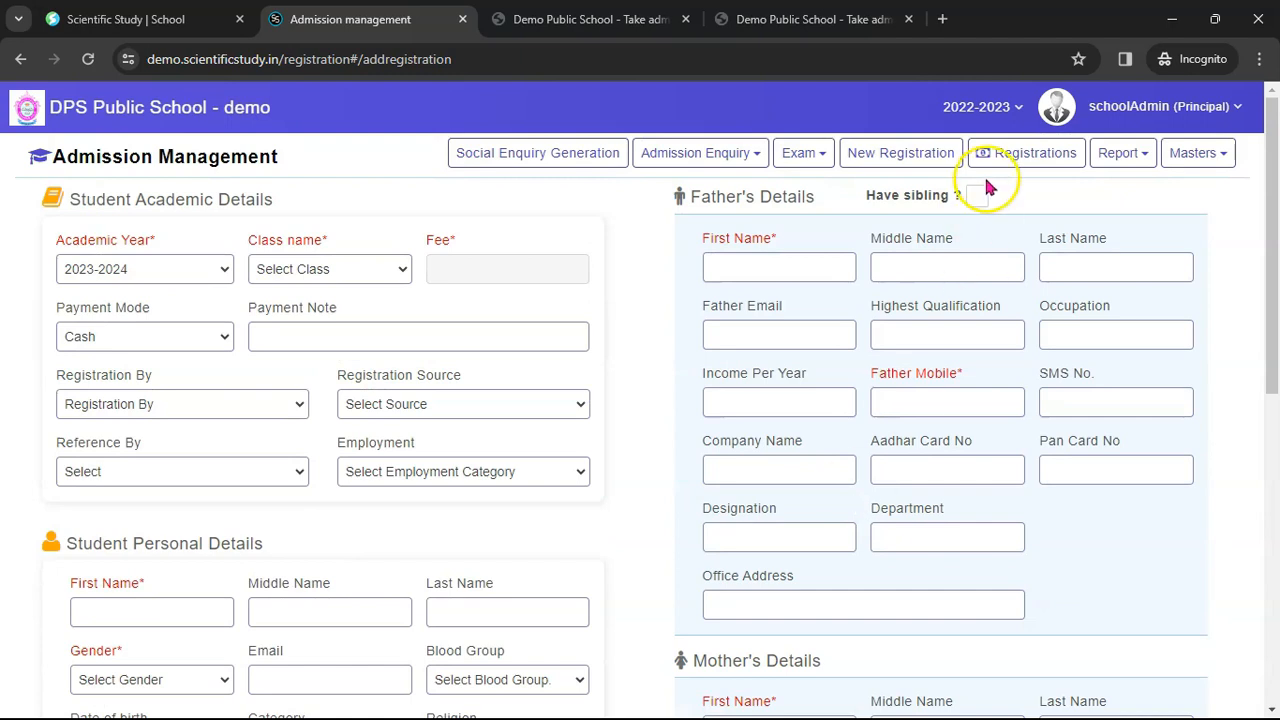
Open the list of registrations and review its student entries and the available registration status filter options
left_click(1020, 158)
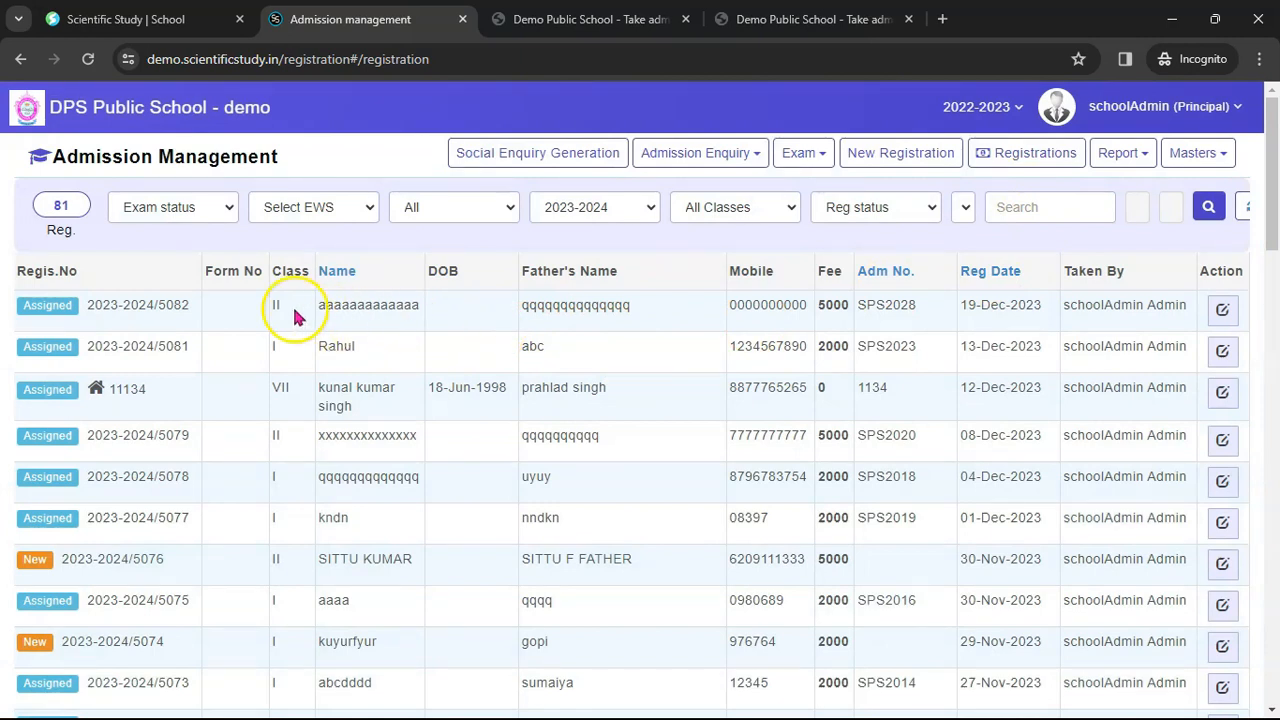
left_click_drag(317, 310, 820, 296)
left_click(846, 382)
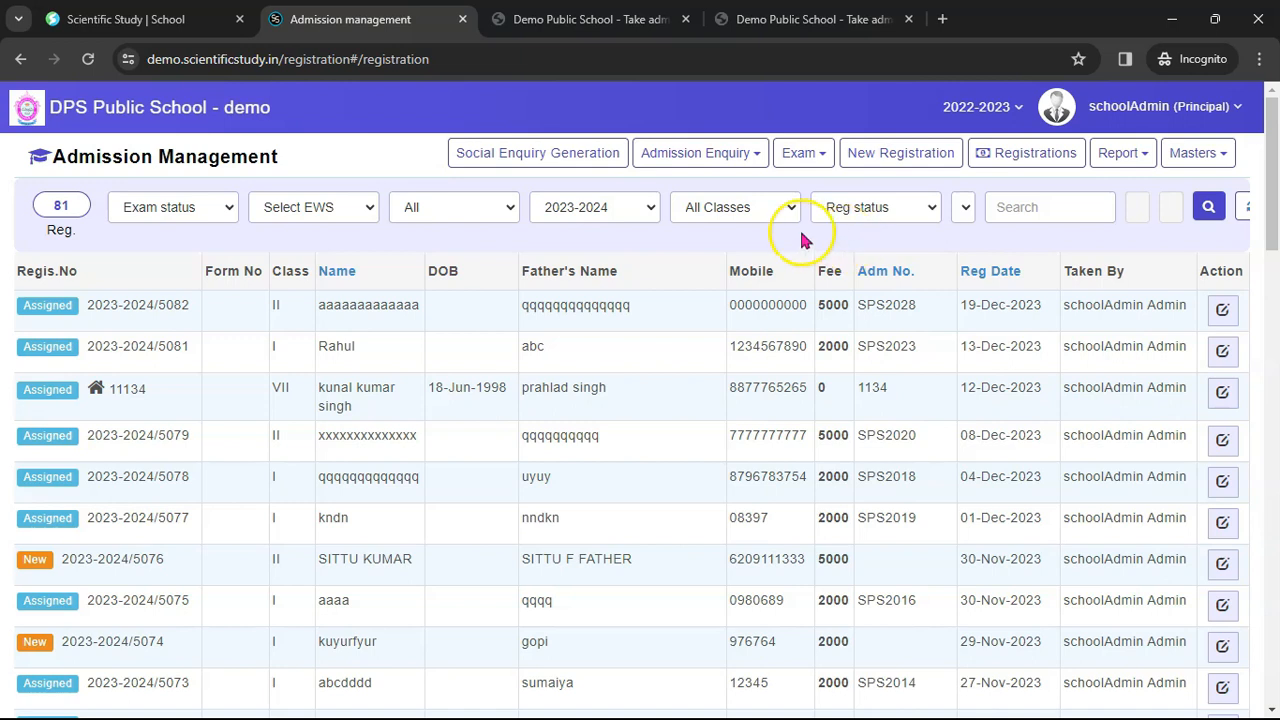
left_click(874, 210)
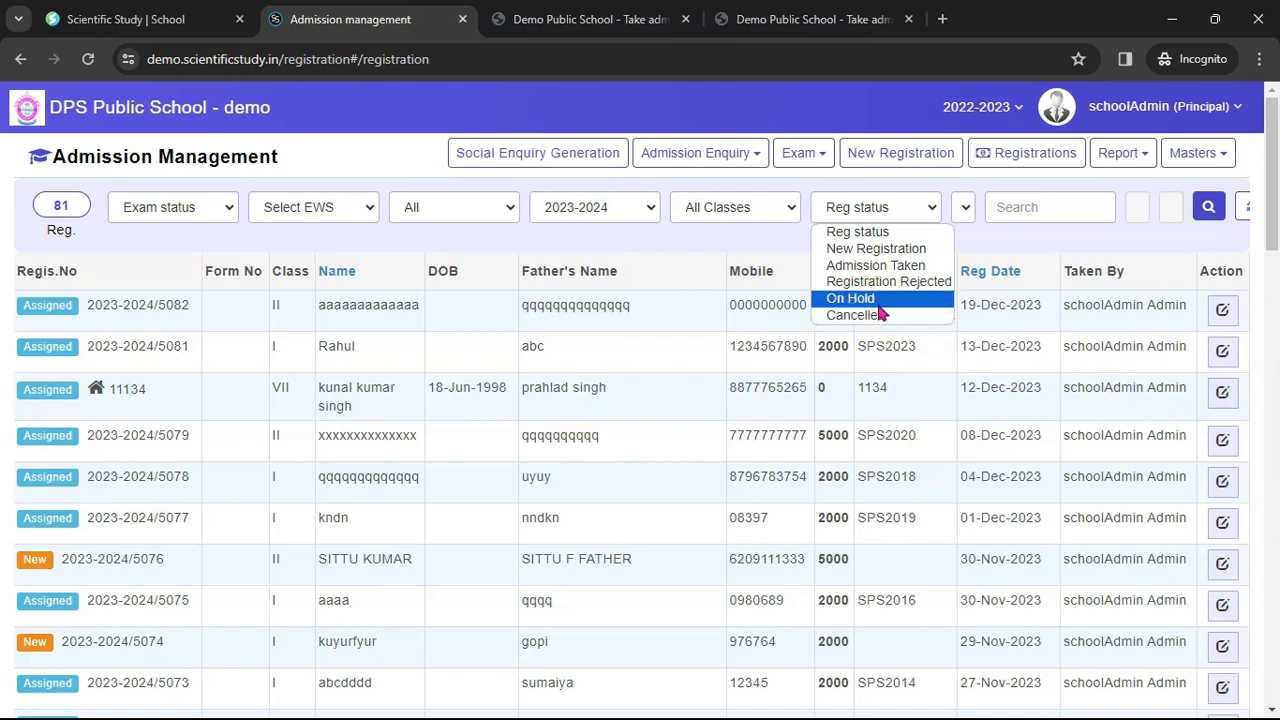
left_click(1034, 240)
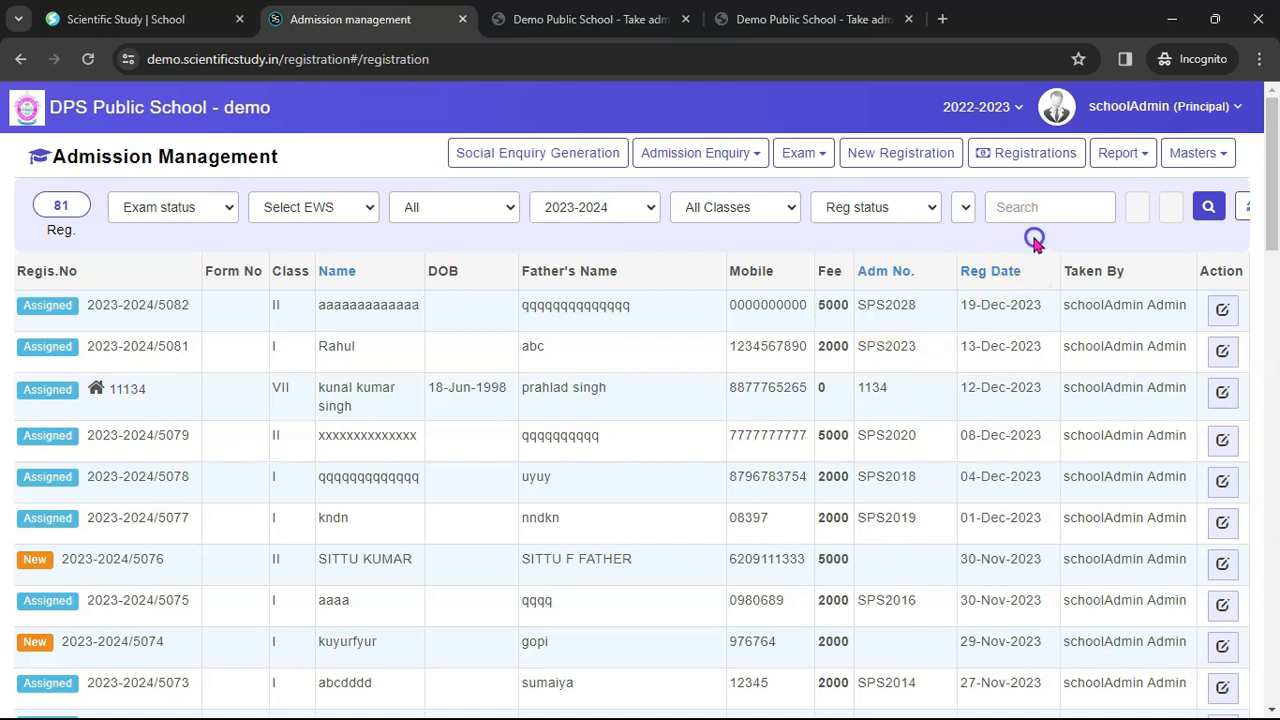
scroll(871, 334, "down", 1)
scroll(871, 334, "up", 1)
Filter the registrations by the New Registration status
left_click(884, 207)
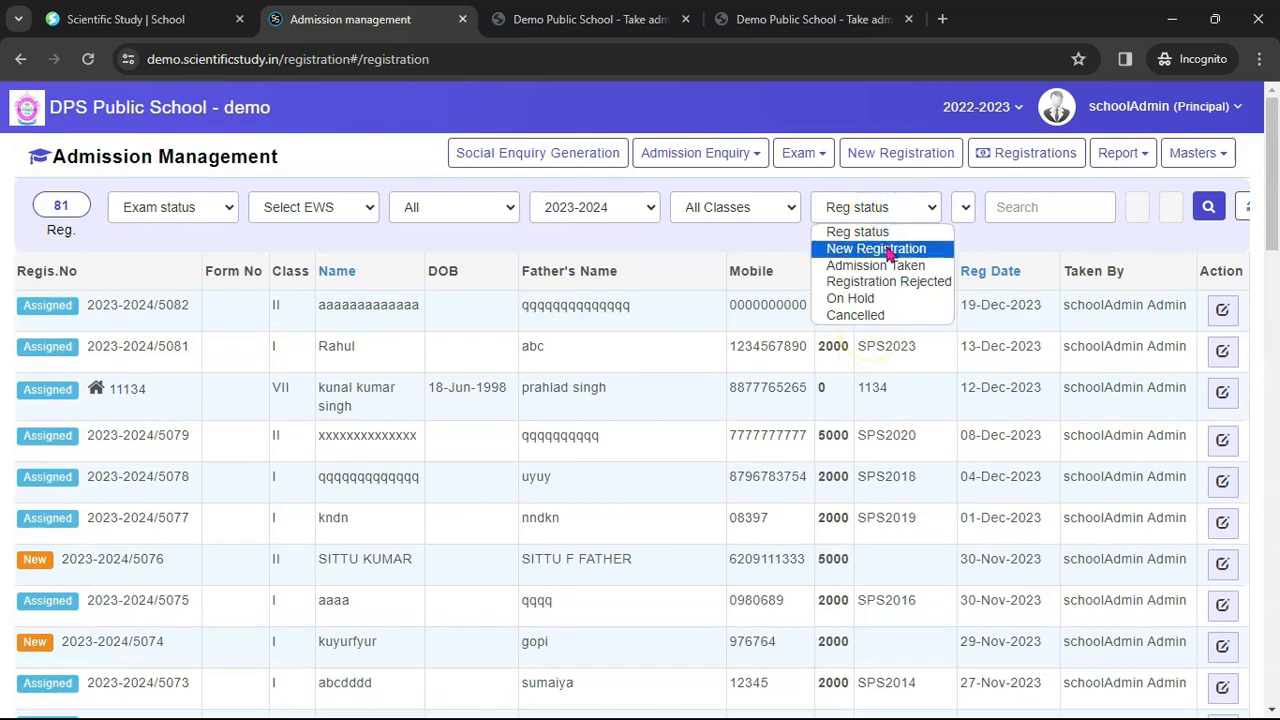
left_click(884, 248)
left_click(1207, 214)
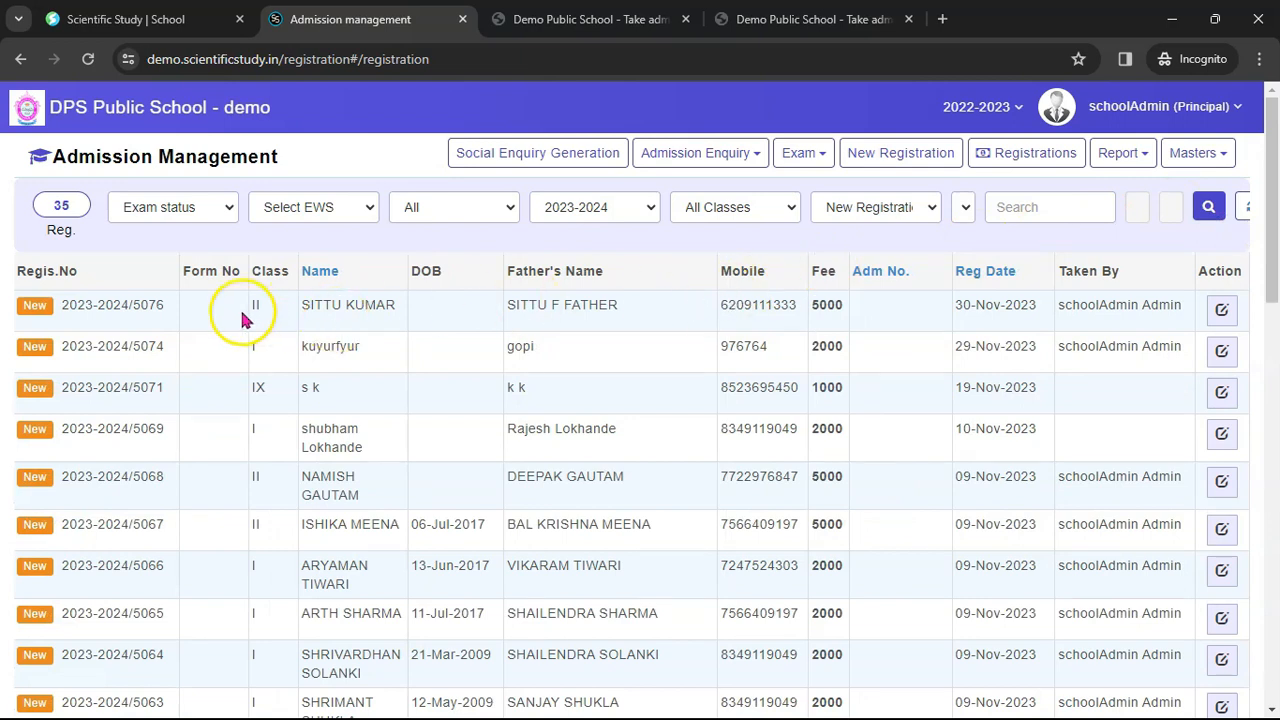
Start the admission process for the first listed class II registration, review the prefilled admission form and submit it with Take Admission
left_click(1222, 312)
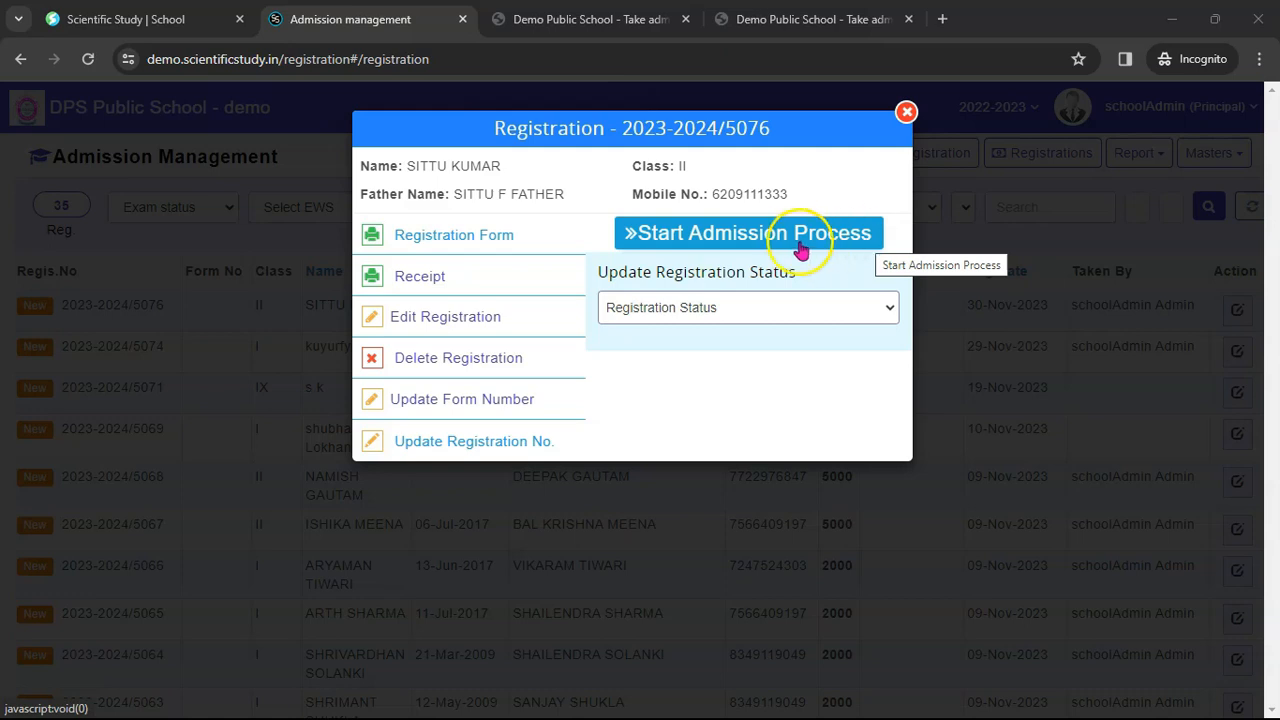
left_click(748, 235)
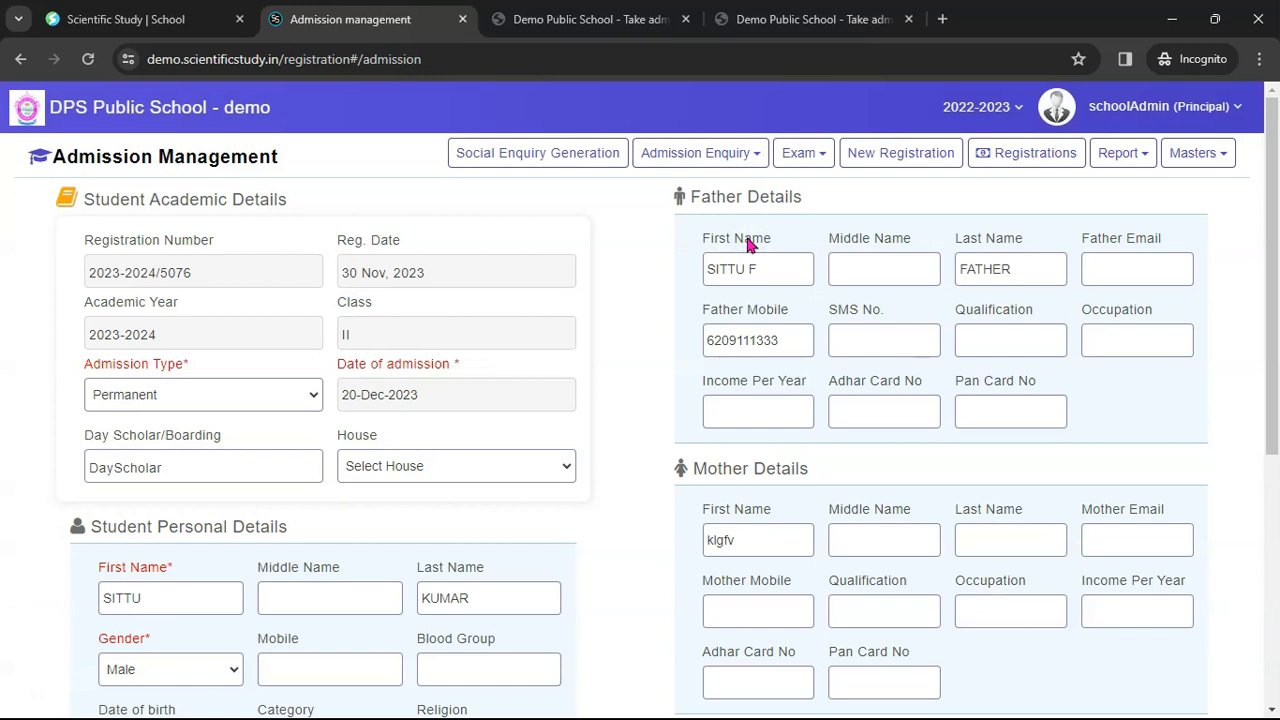
scroll(740, 302, "down", 3)
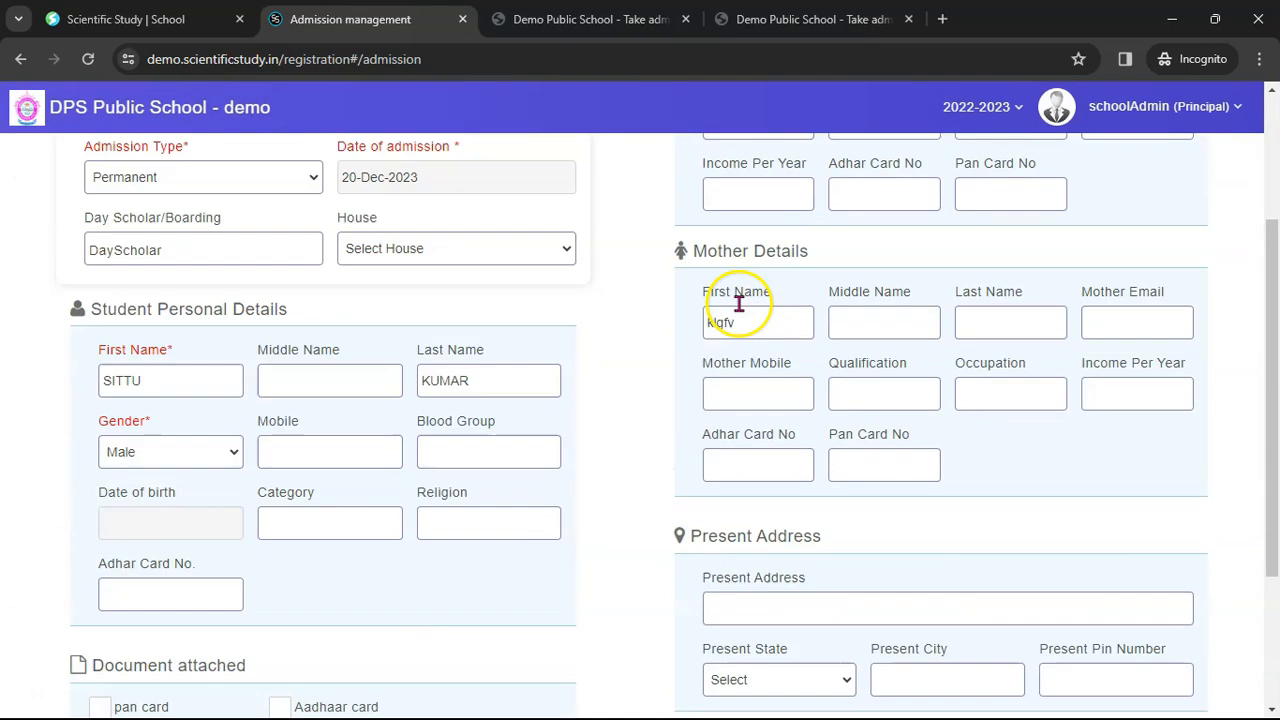
scroll(740, 302, "down", 3)
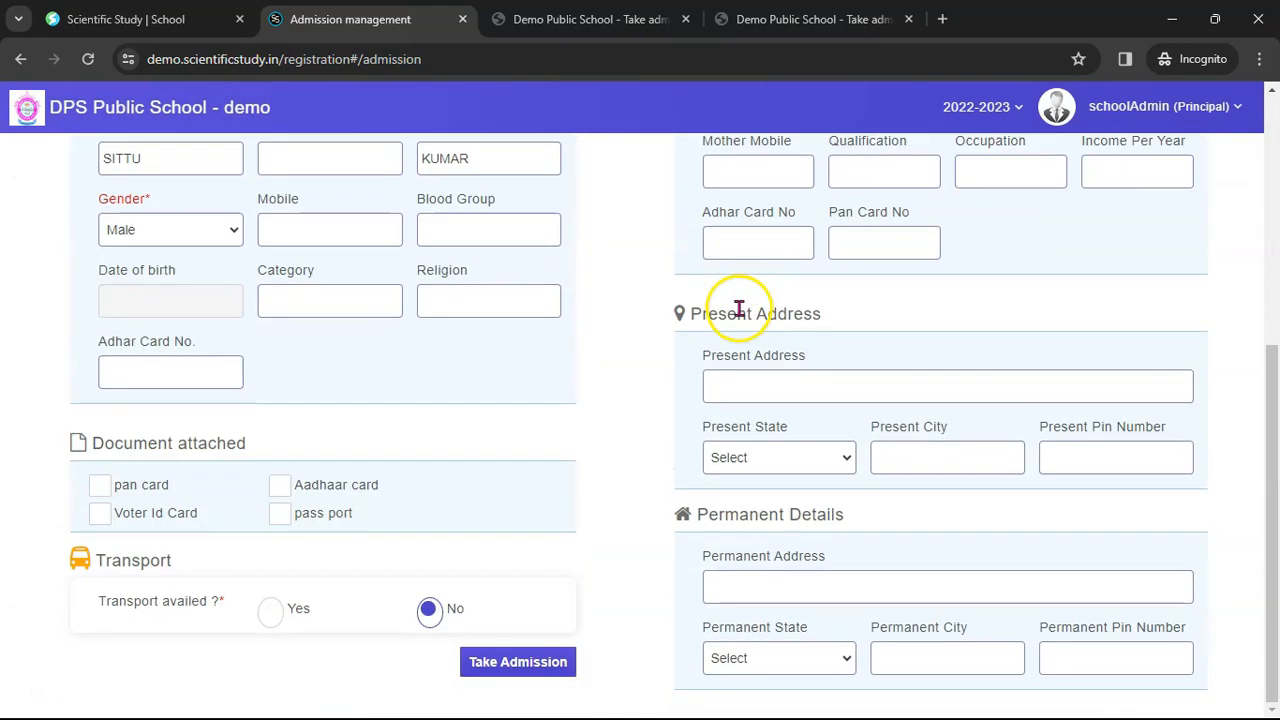
left_click(528, 663)
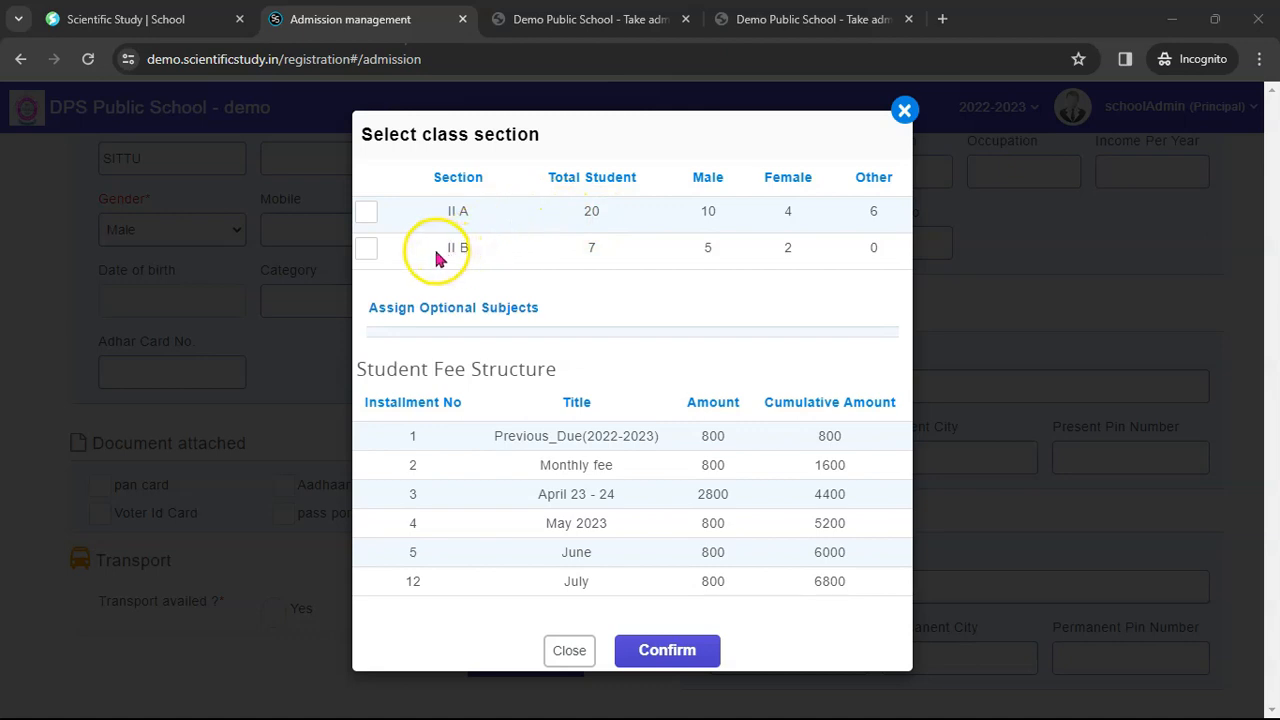
Assign the student to section II B, review the fee structure installments and confirm the admission
left_click(366, 250)
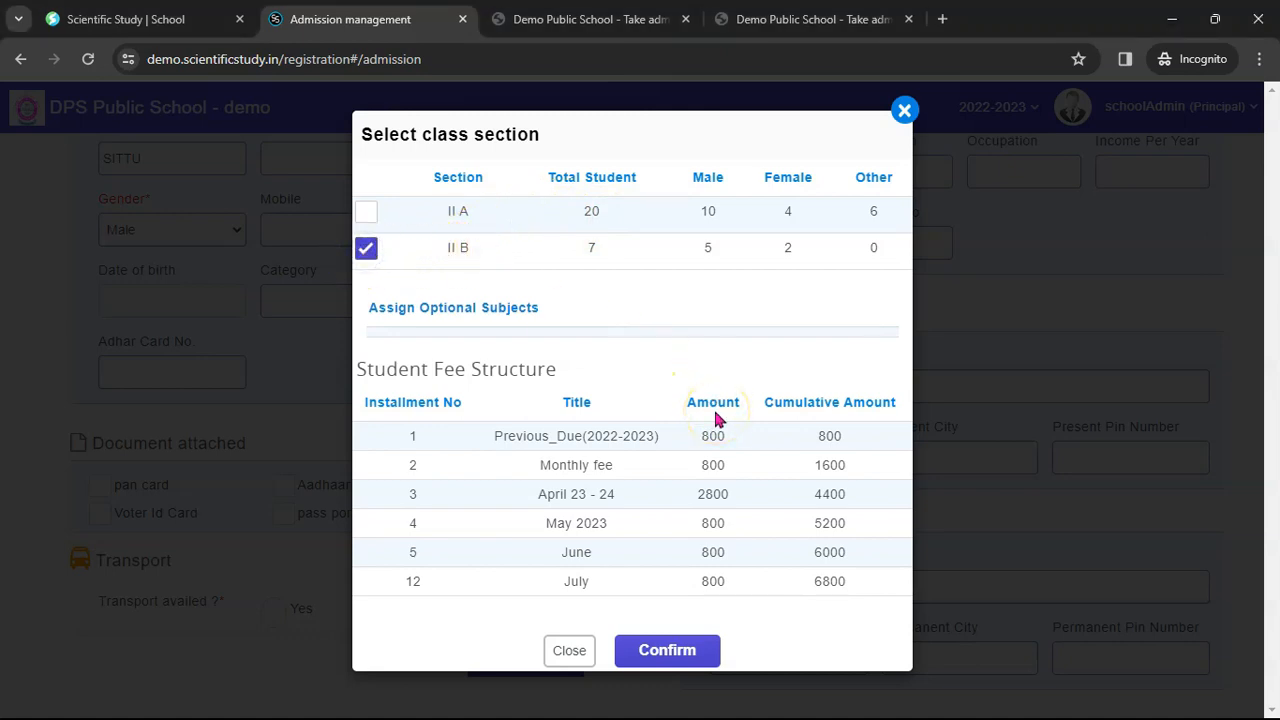
left_click_drag(540, 465, 608, 517)
left_click(722, 523)
left_click_drag(855, 527, 812, 530)
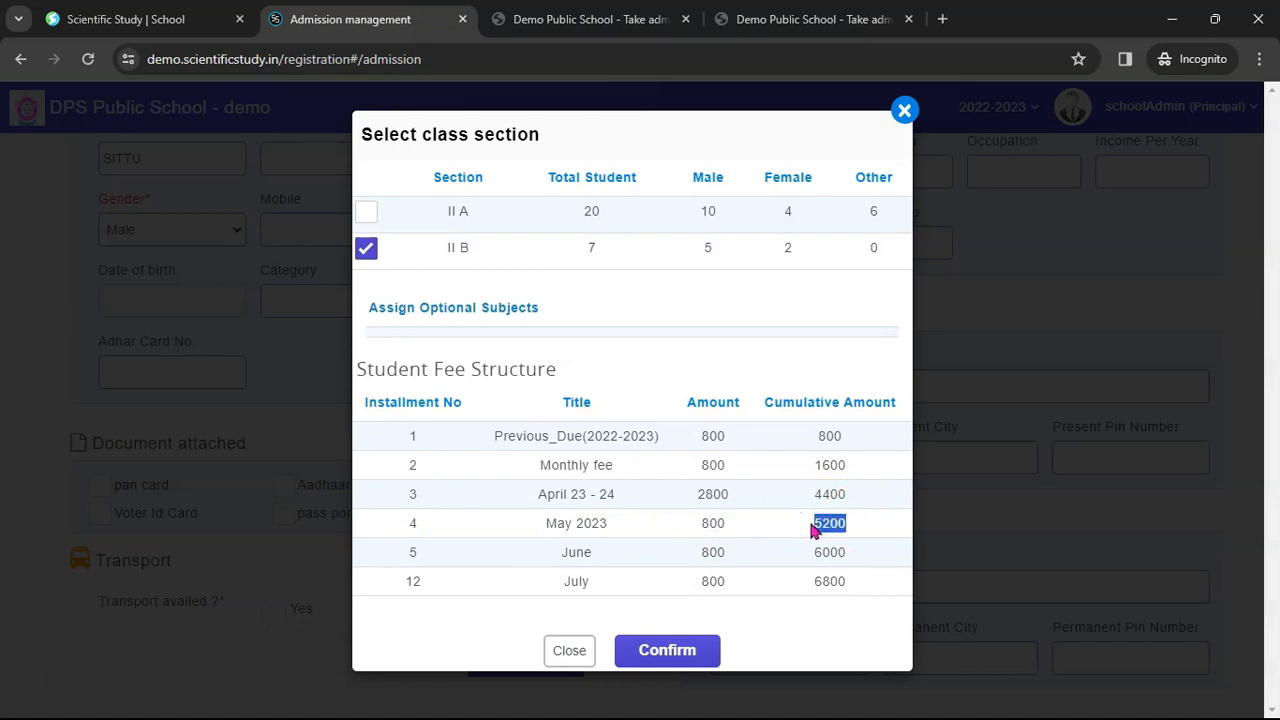
left_click(695, 646)
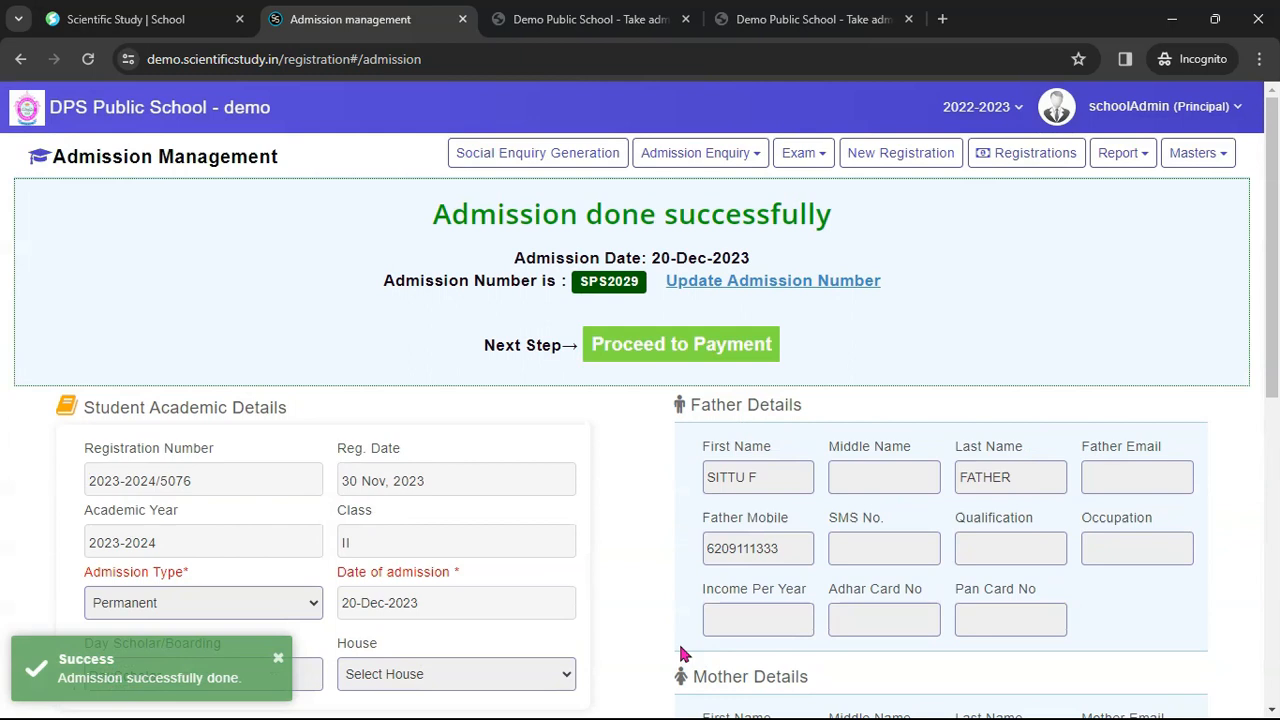
Review the admission date, admission number and student details of the completed admission, and proceed to payment
left_click_drag(497, 214, 820, 211)
left_click(886, 246)
left_click_drag(548, 257, 741, 258)
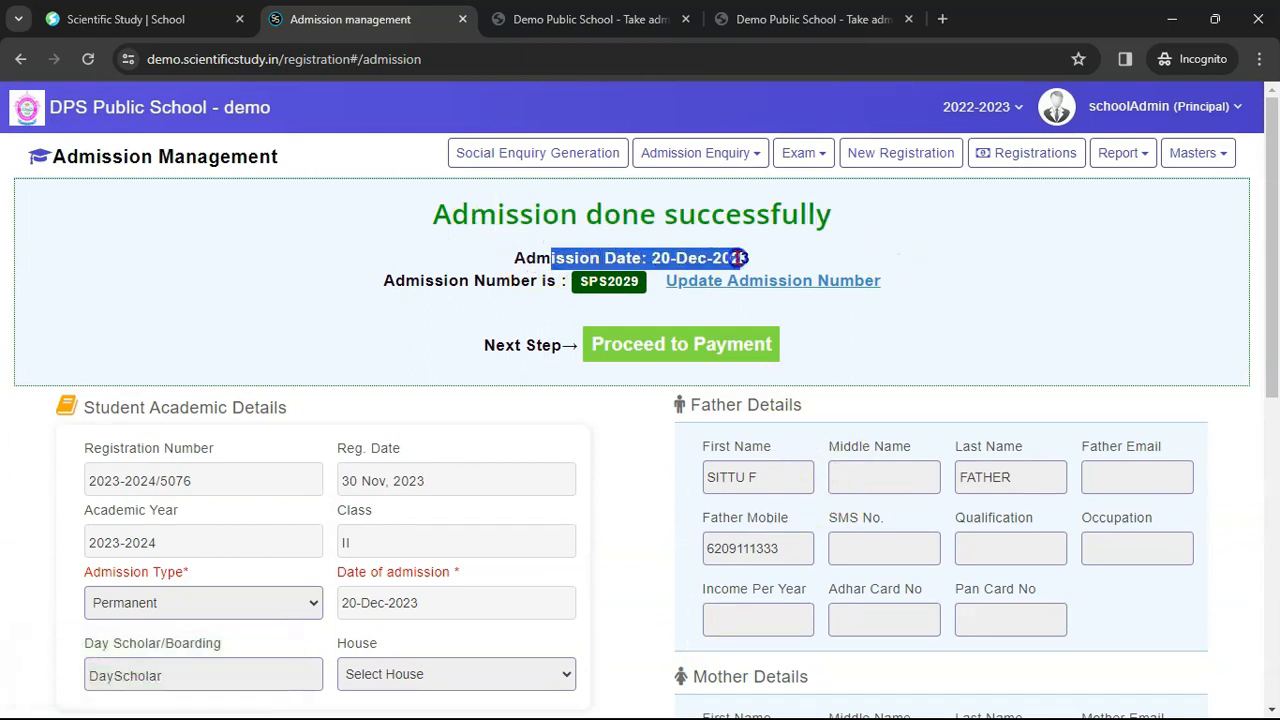
left_click_drag(426, 281, 538, 280)
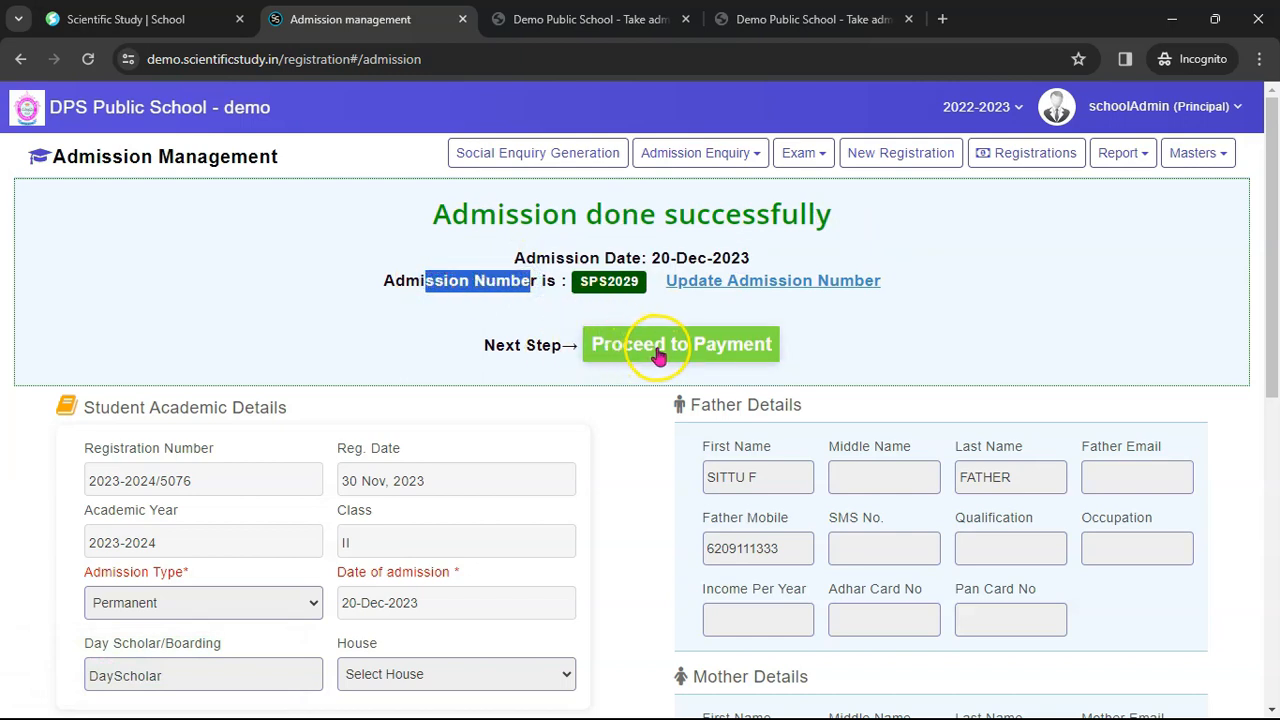
scroll(805, 363, "down", 5)
scroll(805, 370, "up", 5)
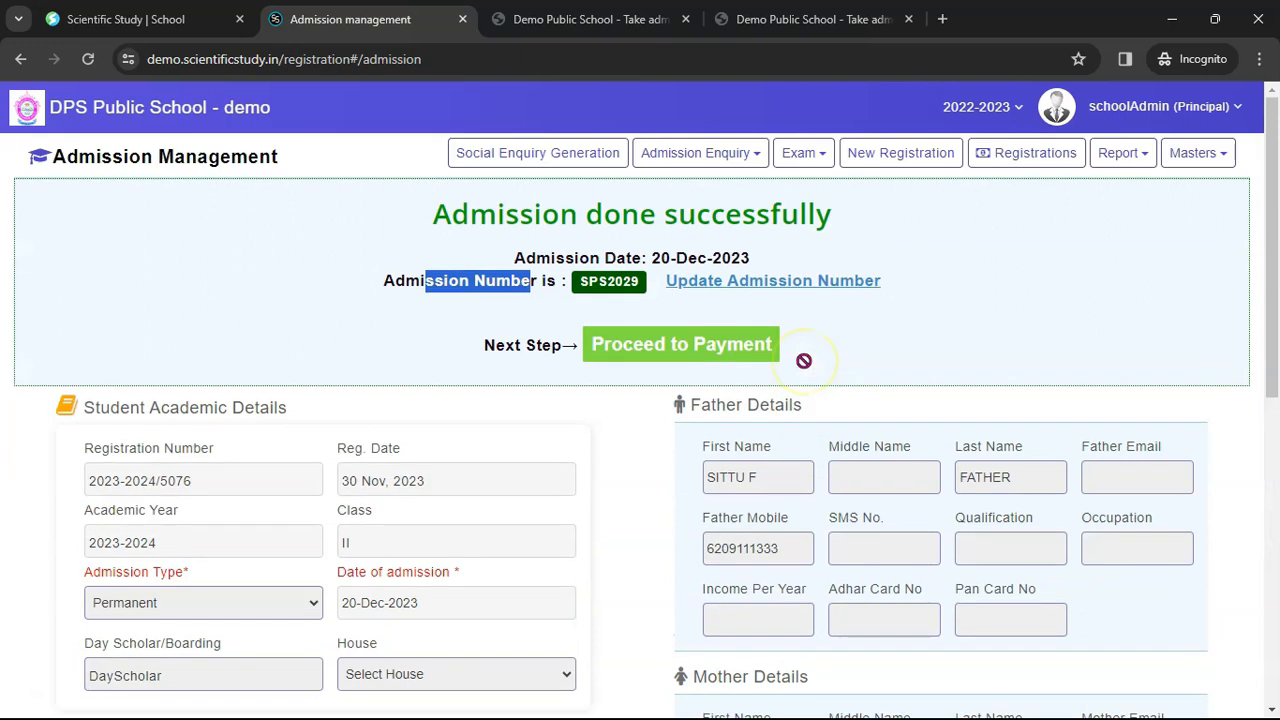
scroll(806, 375, "down", 4)
scroll(808, 380, "down", 3)
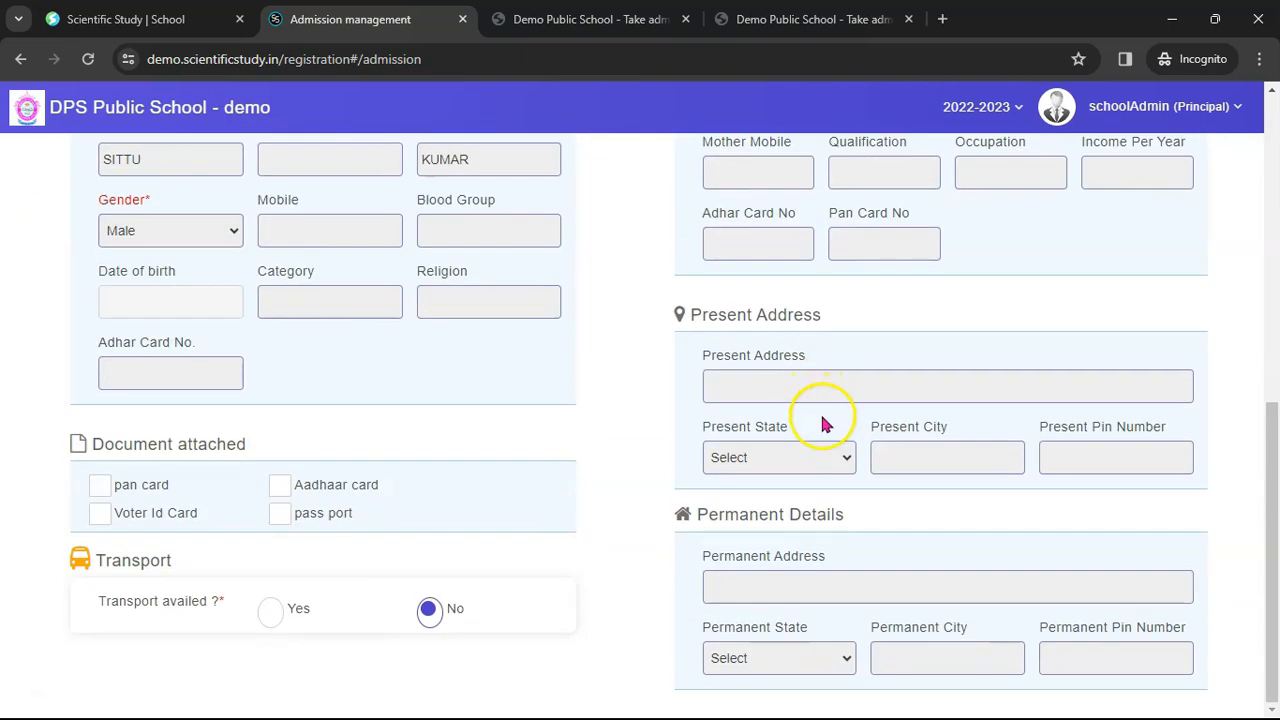
scroll(819, 414, "up", 5)
scroll(821, 428, "up", 3)
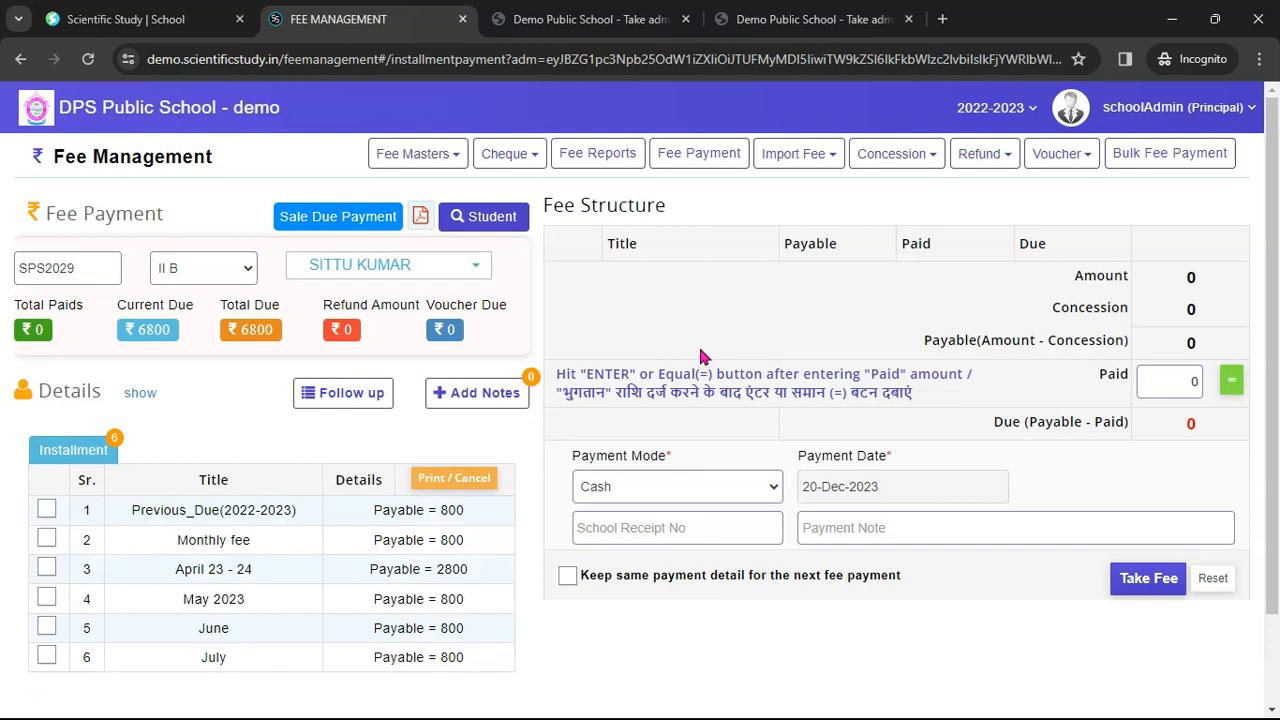
Select the Previous_Due(2022-2023), Monthly fee and April 23 - 24 installments for the student's fee payment
left_click(46, 512)
left_click(48, 540)
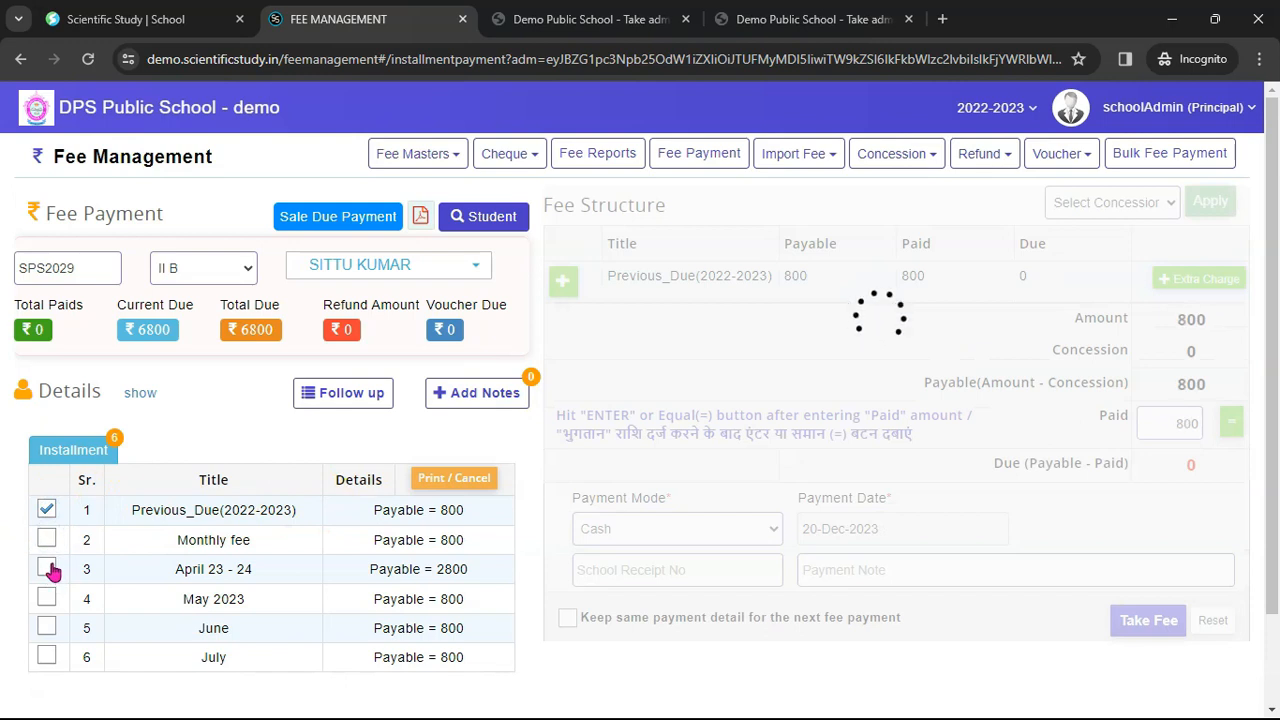
left_click(47, 540)
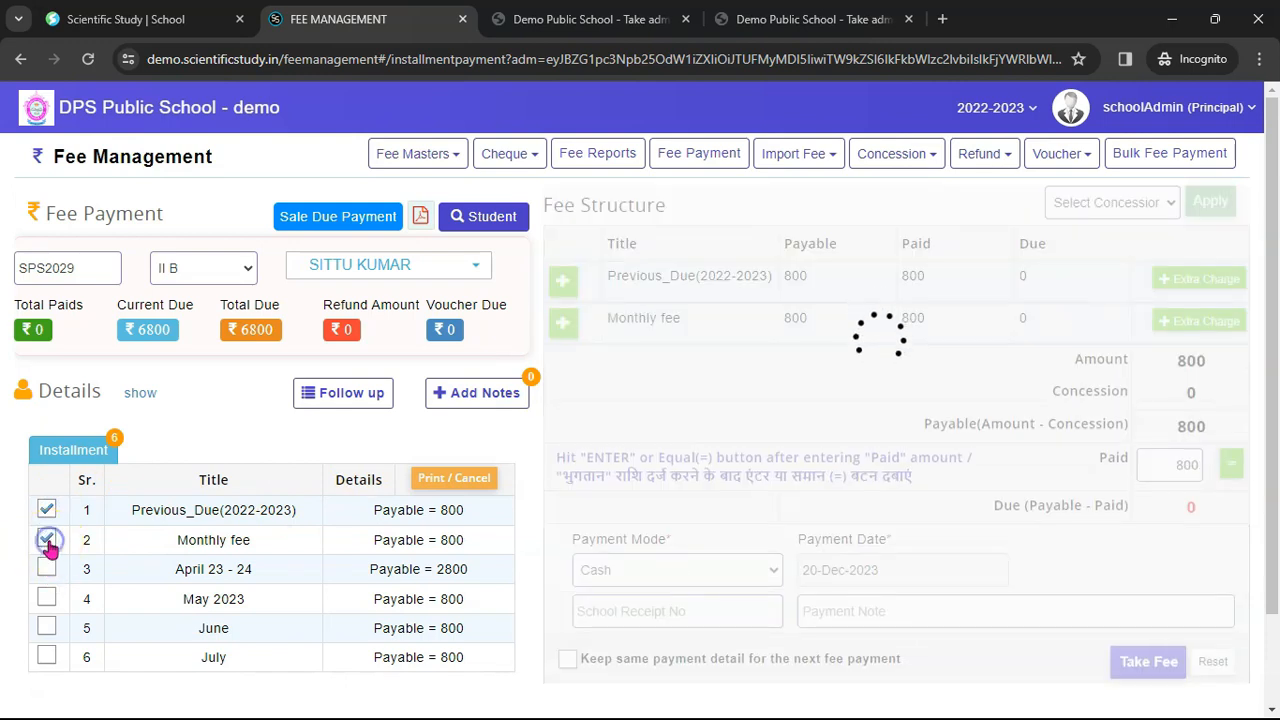
left_click(46, 568)
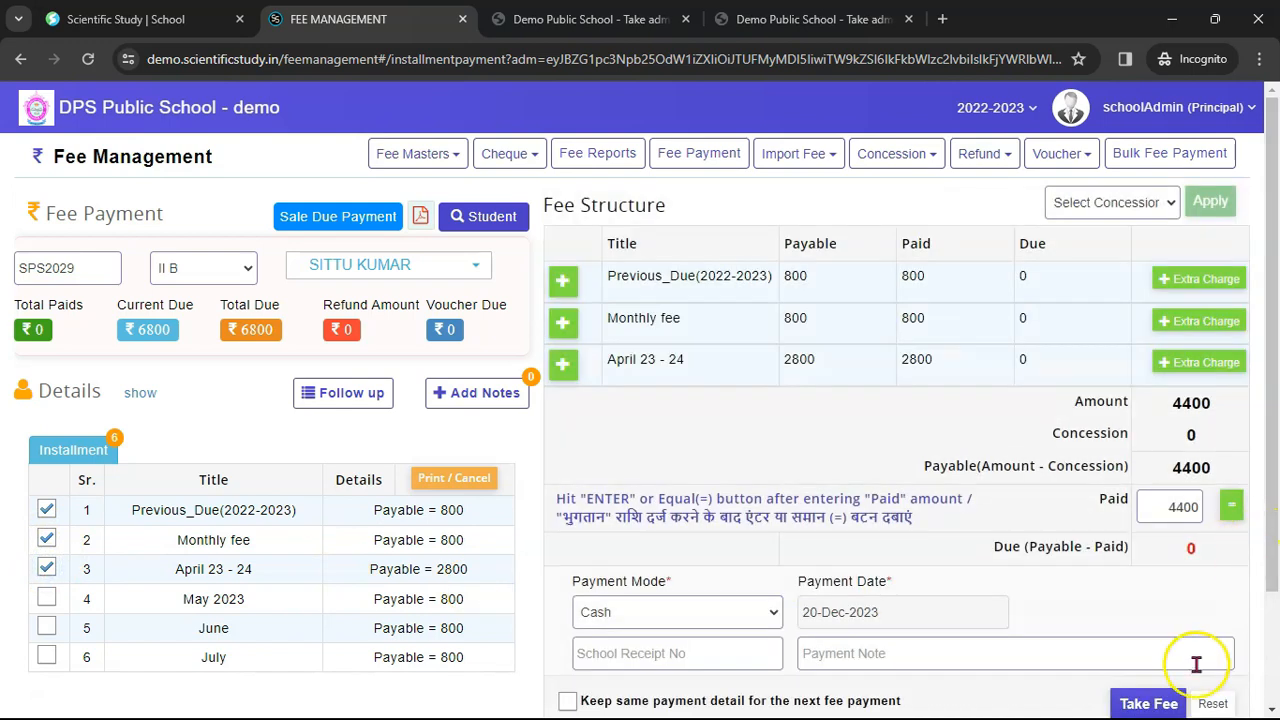
Take the student's 4400 fee payment in cash and return to the Admission module in the Financial section
left_click(1158, 705)
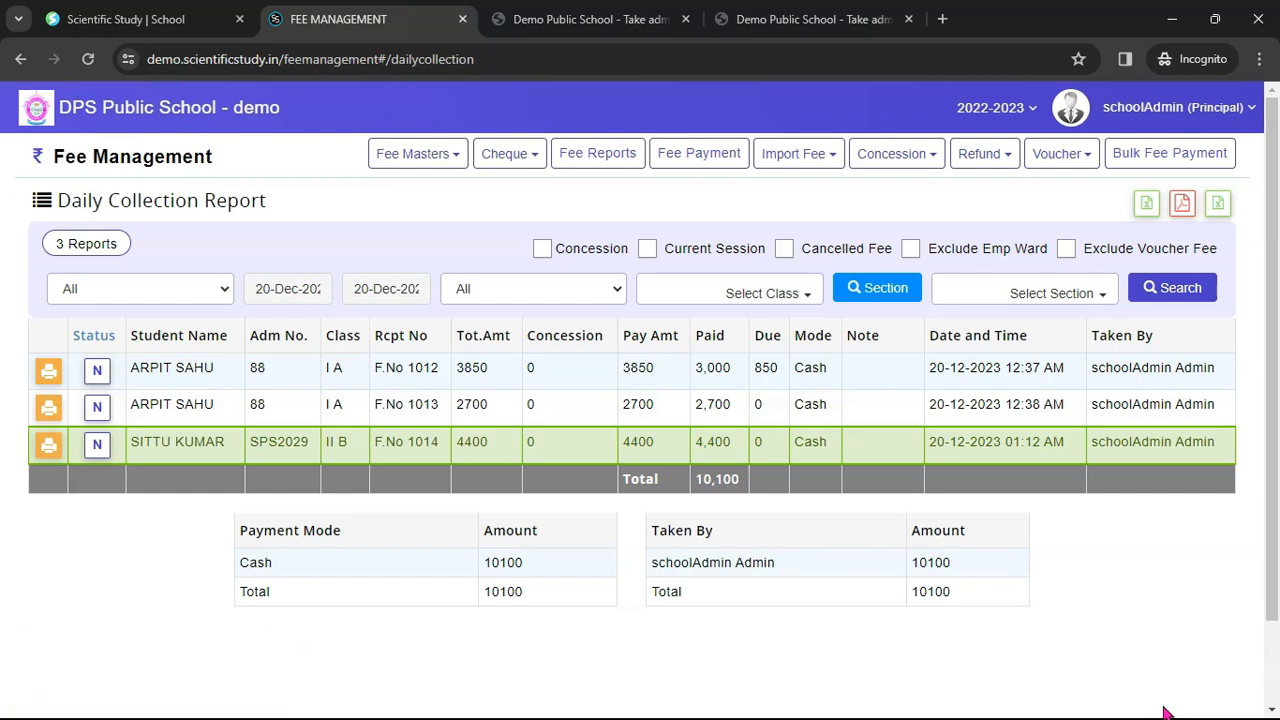
left_click(155, 108)
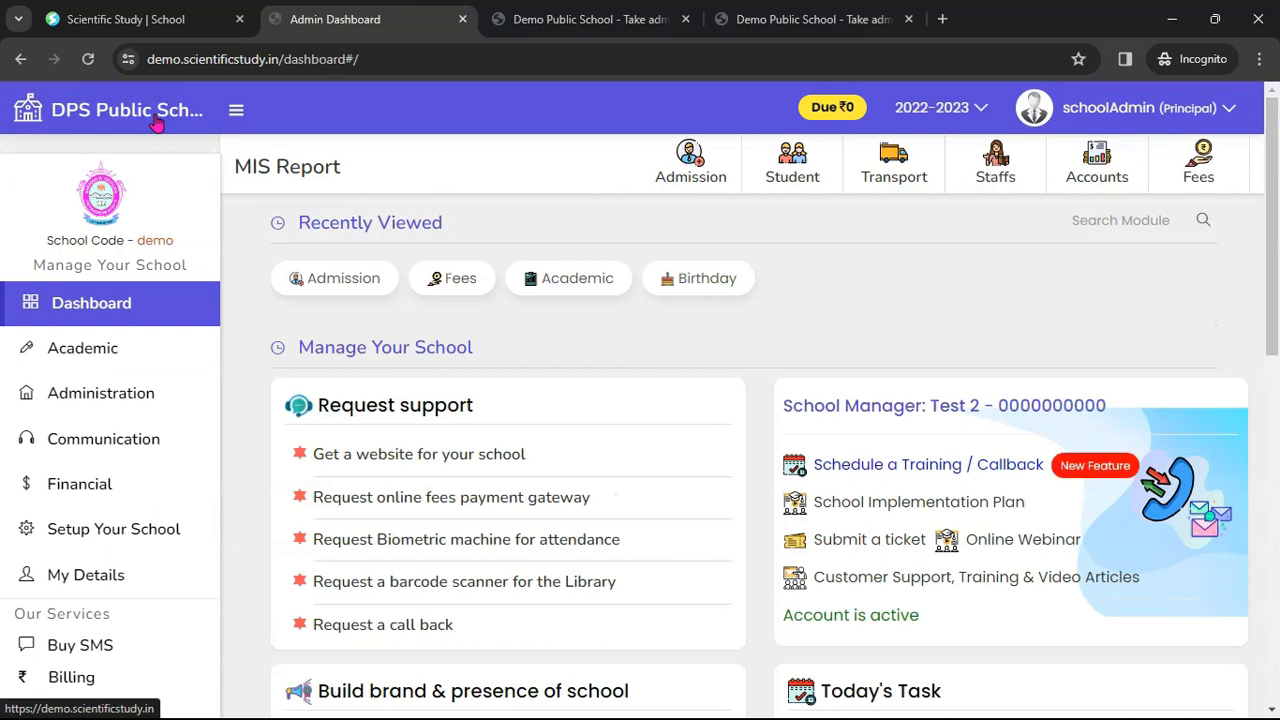
left_click(97, 486)
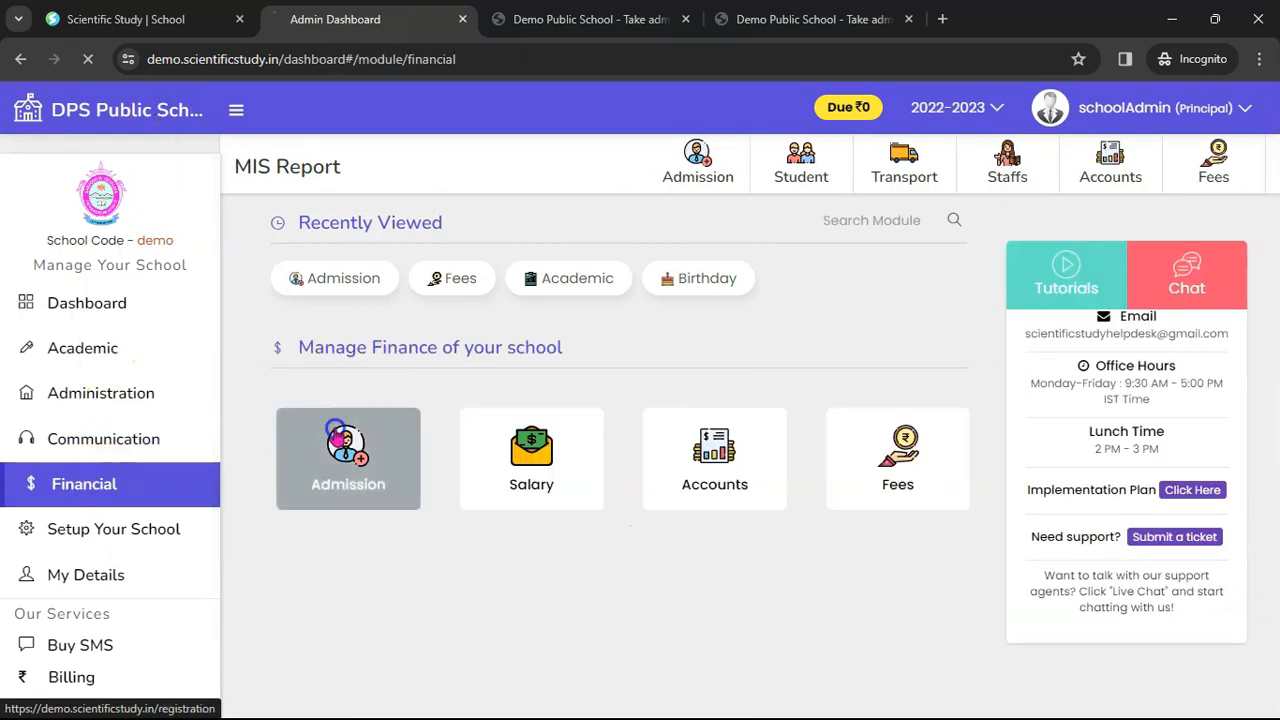
left_click(338, 437)
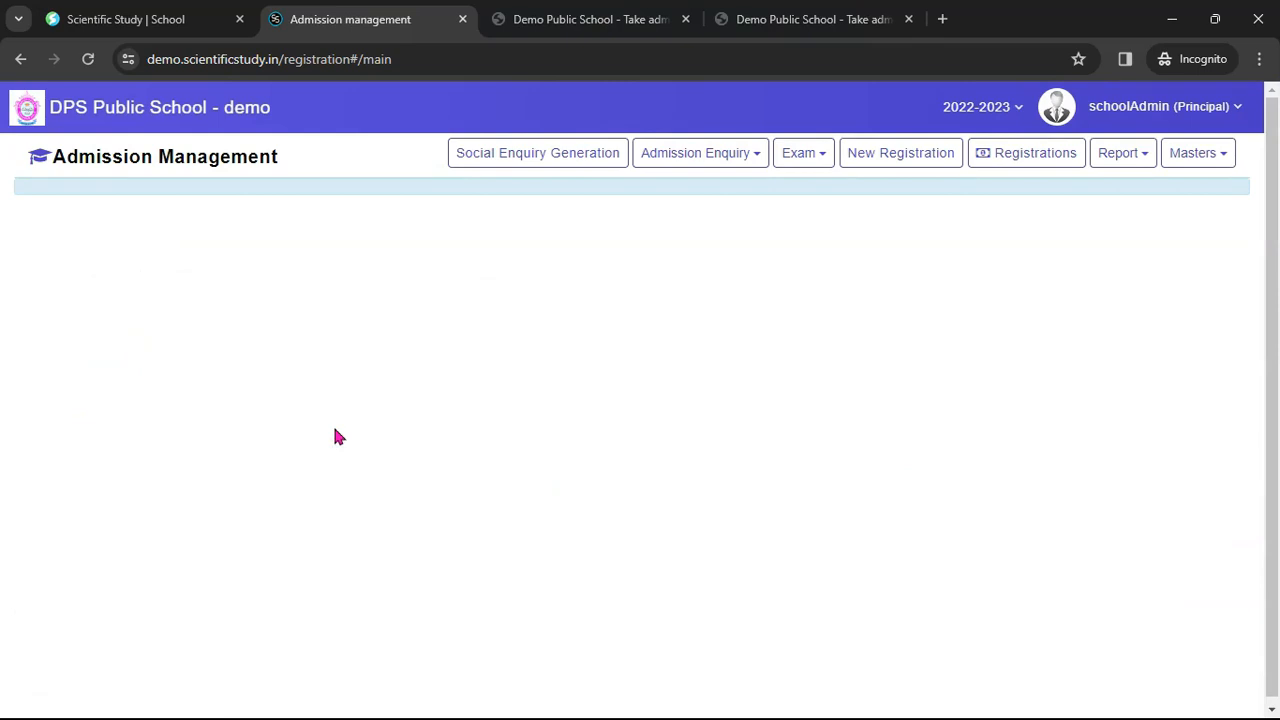
Open the Registration Report and examine its class-wise and day-wise registration tables
left_click(1143, 158)
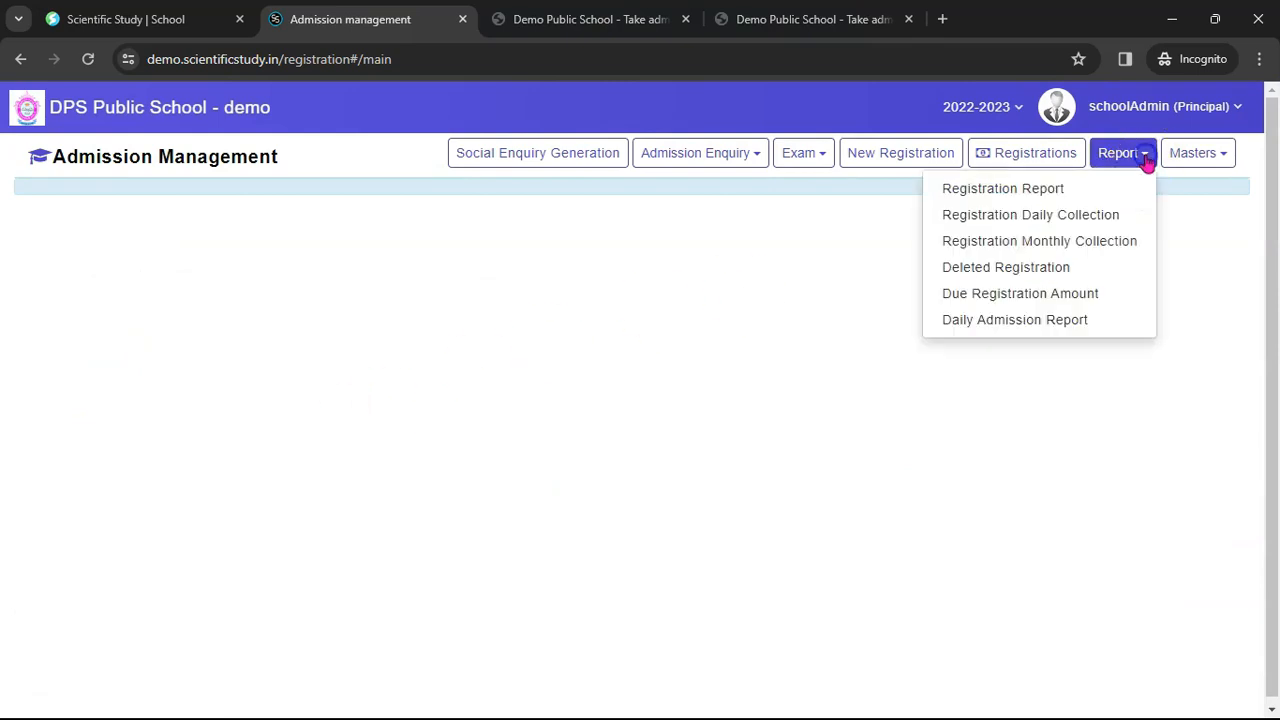
left_click(1075, 189)
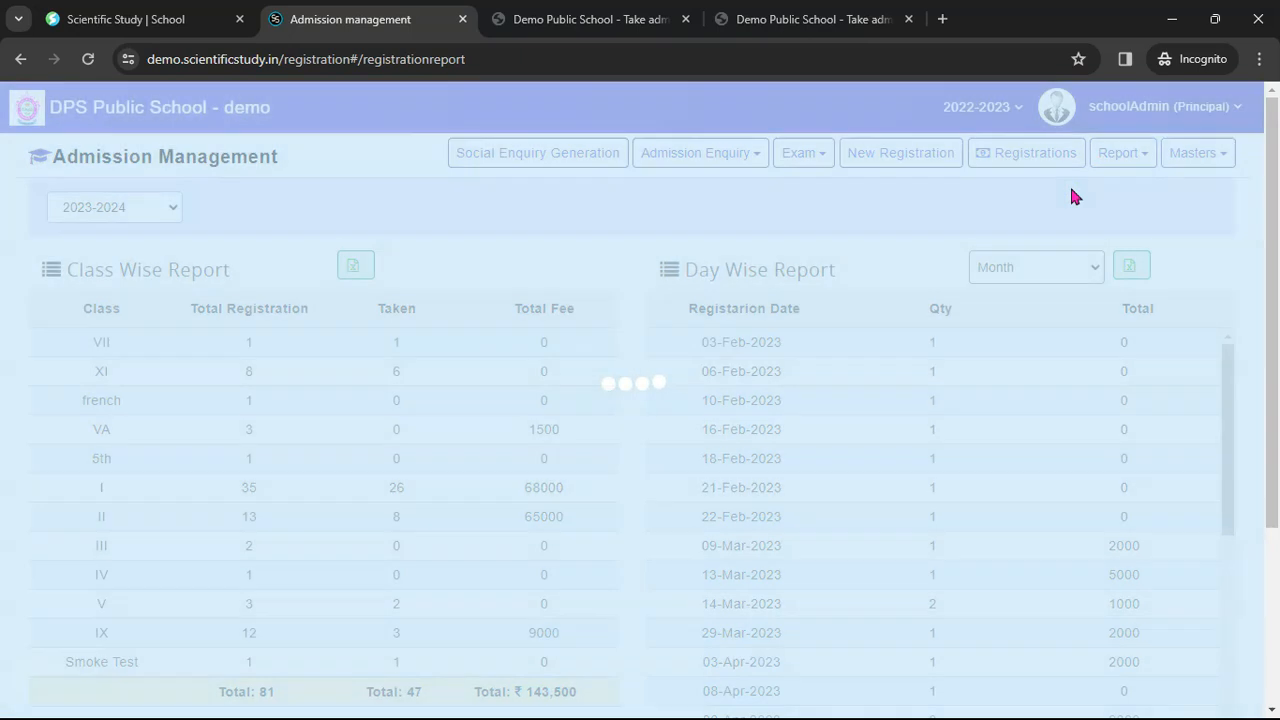
left_click(1156, 274)
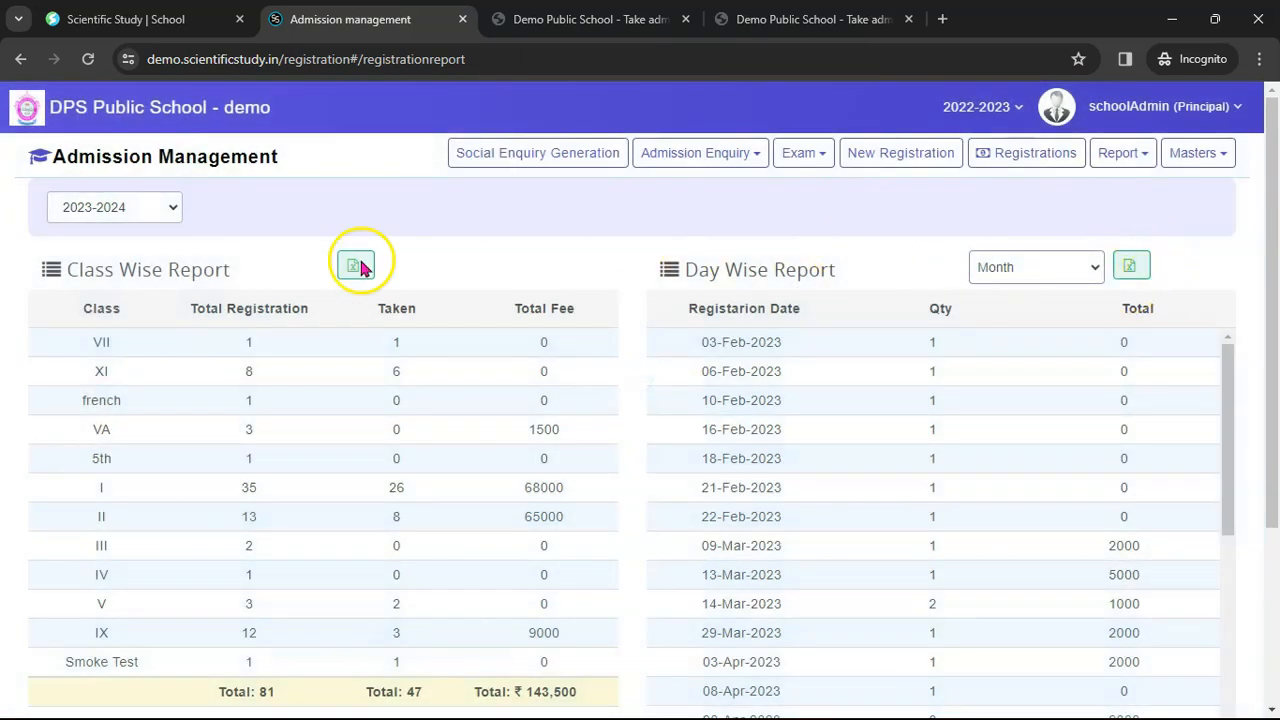
left_click_drag(122, 269, 229, 269)
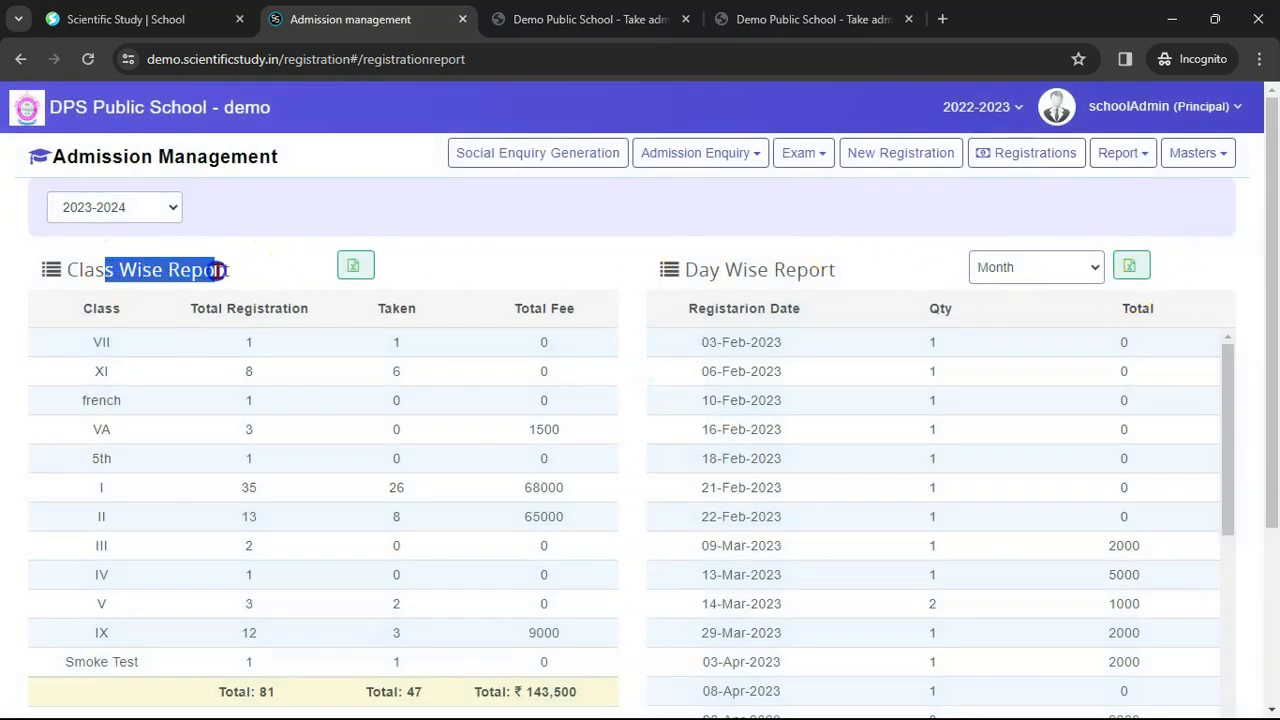
left_click_drag(743, 269, 868, 267)
View the registrations list and the Registration Daily Collection report, checking the report's start date filter and collection records
left_click(1044, 162)
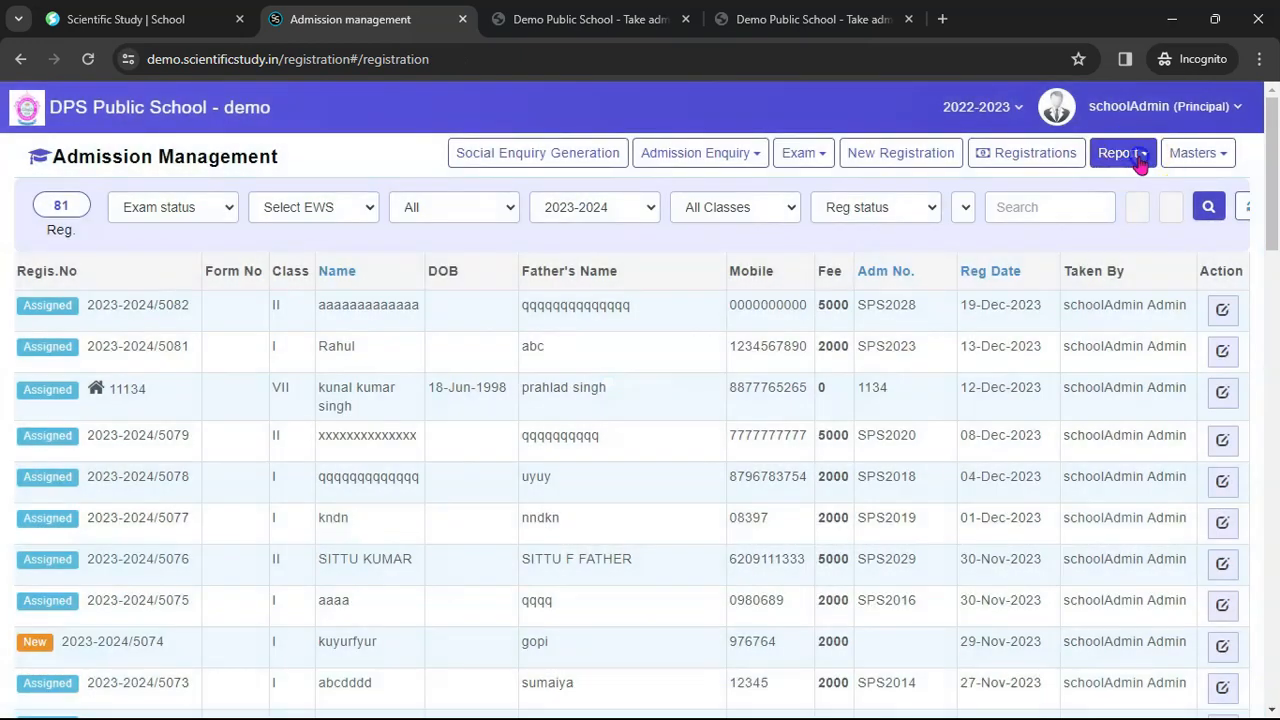
left_click(1125, 153)
left_click(1015, 229)
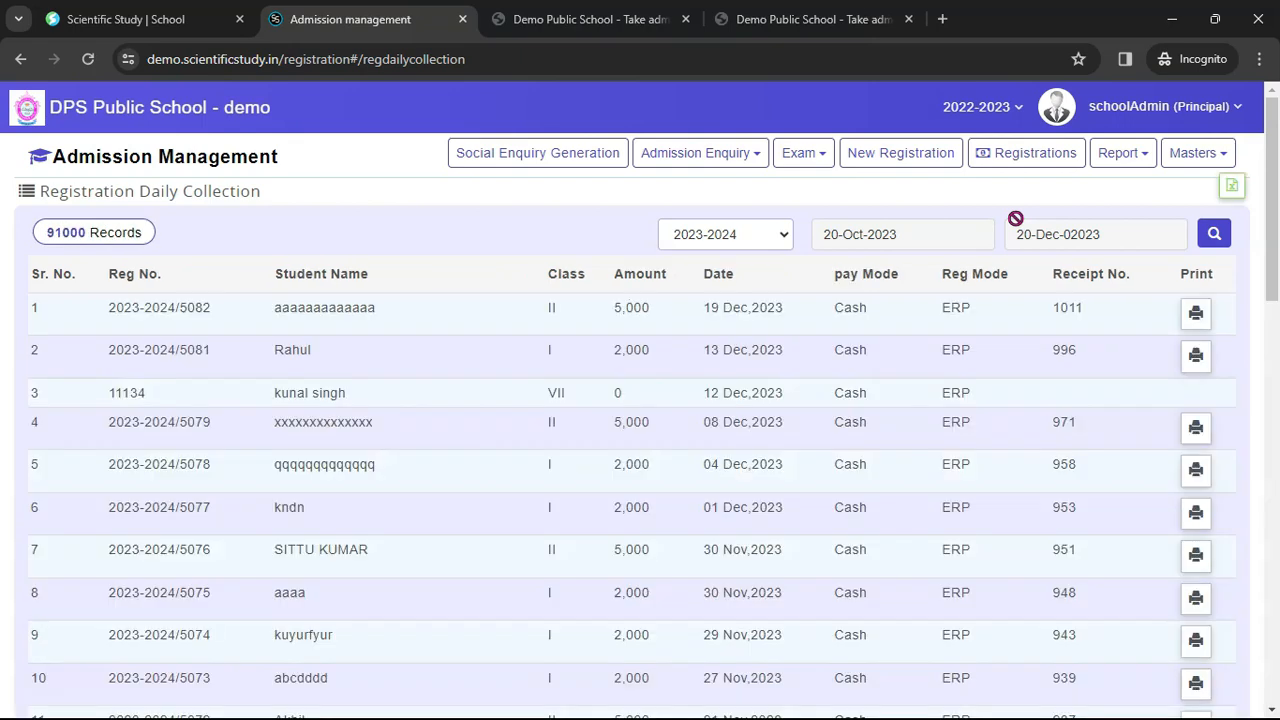
left_click(878, 240)
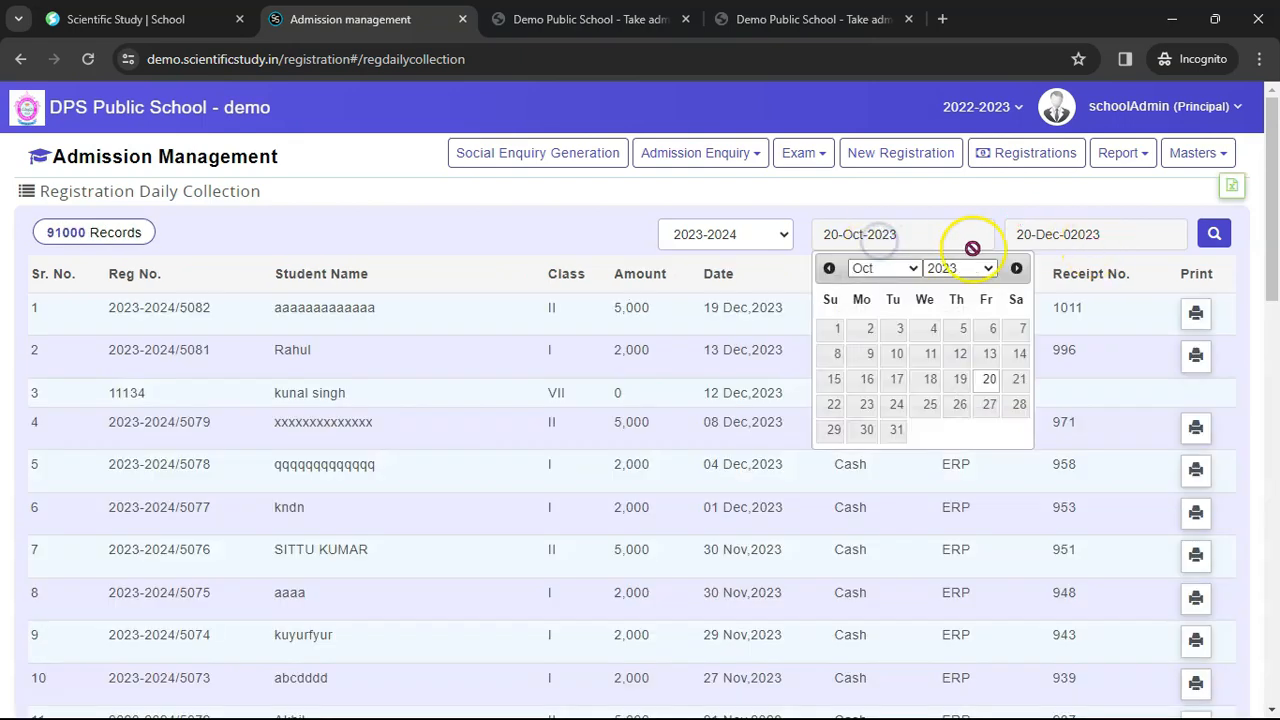
mouse_move(1272, 254)
left_mouse_down()
mouse_move(1273, 648)
mouse_move(1273, 232)
left_mouse_up()
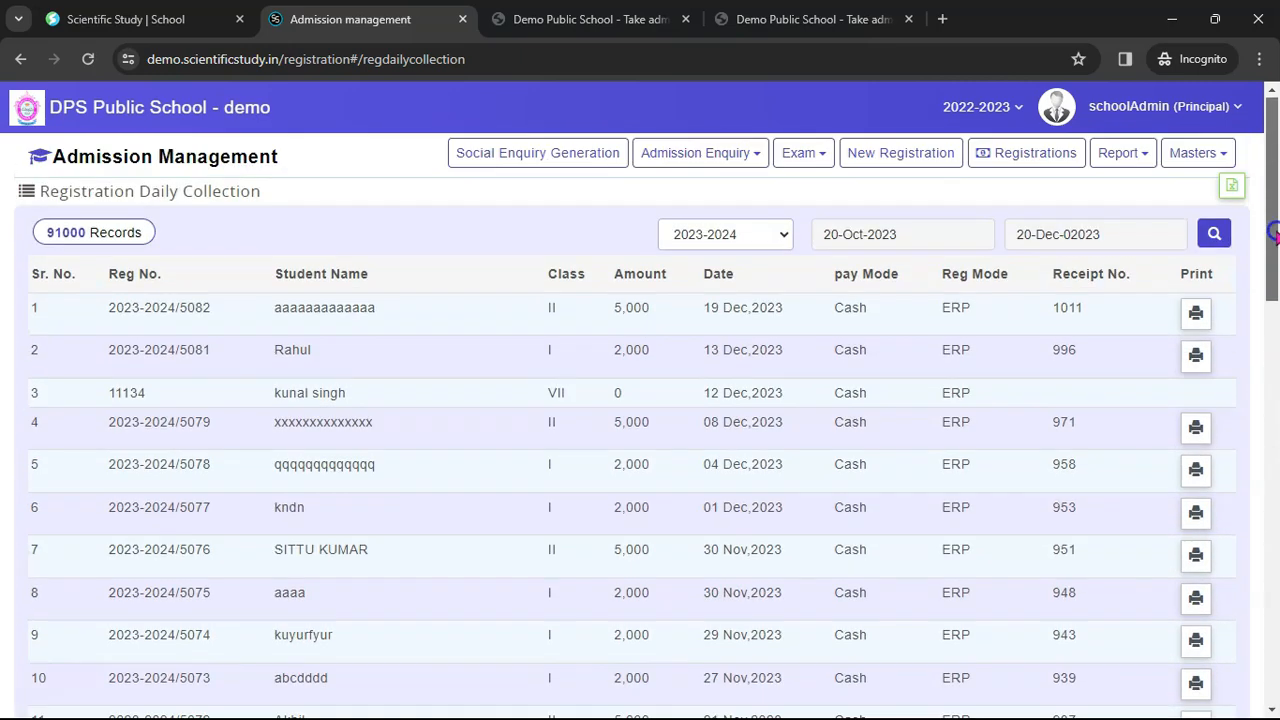
Open the Registration Monthly Collection report and examine the month-wise student counts and their total
left_click(1125, 155)
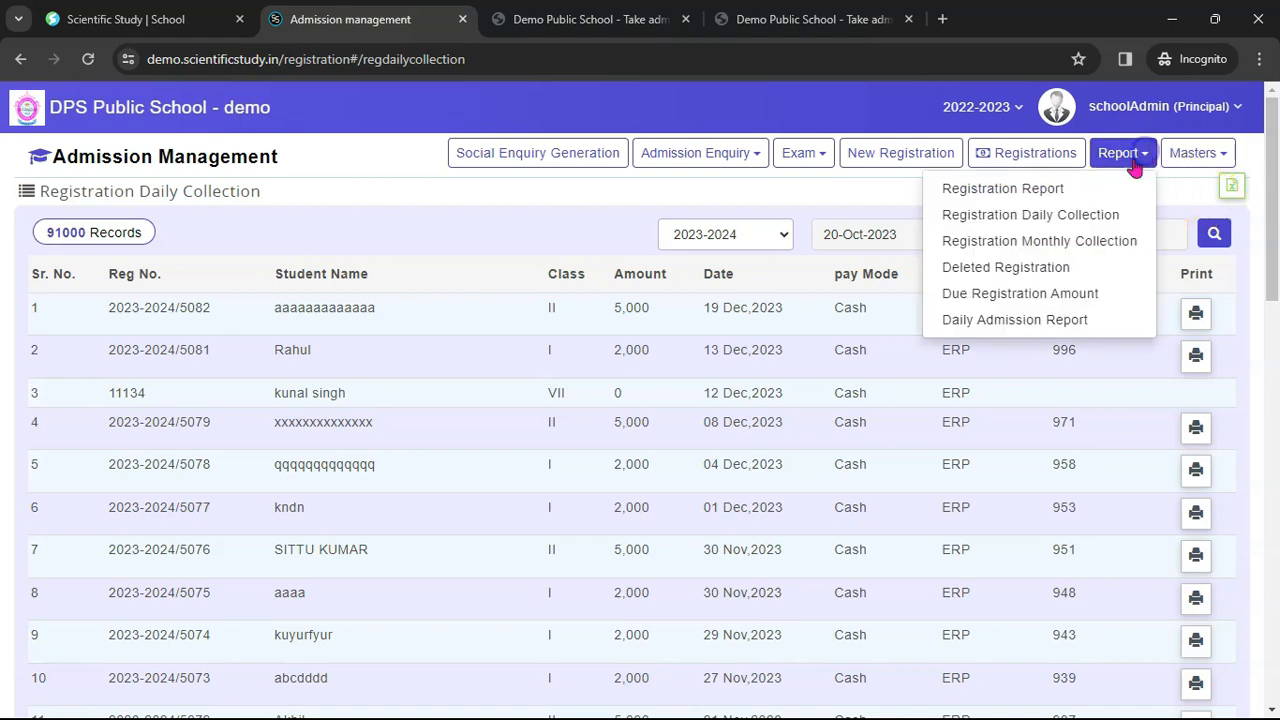
left_click(1049, 254)
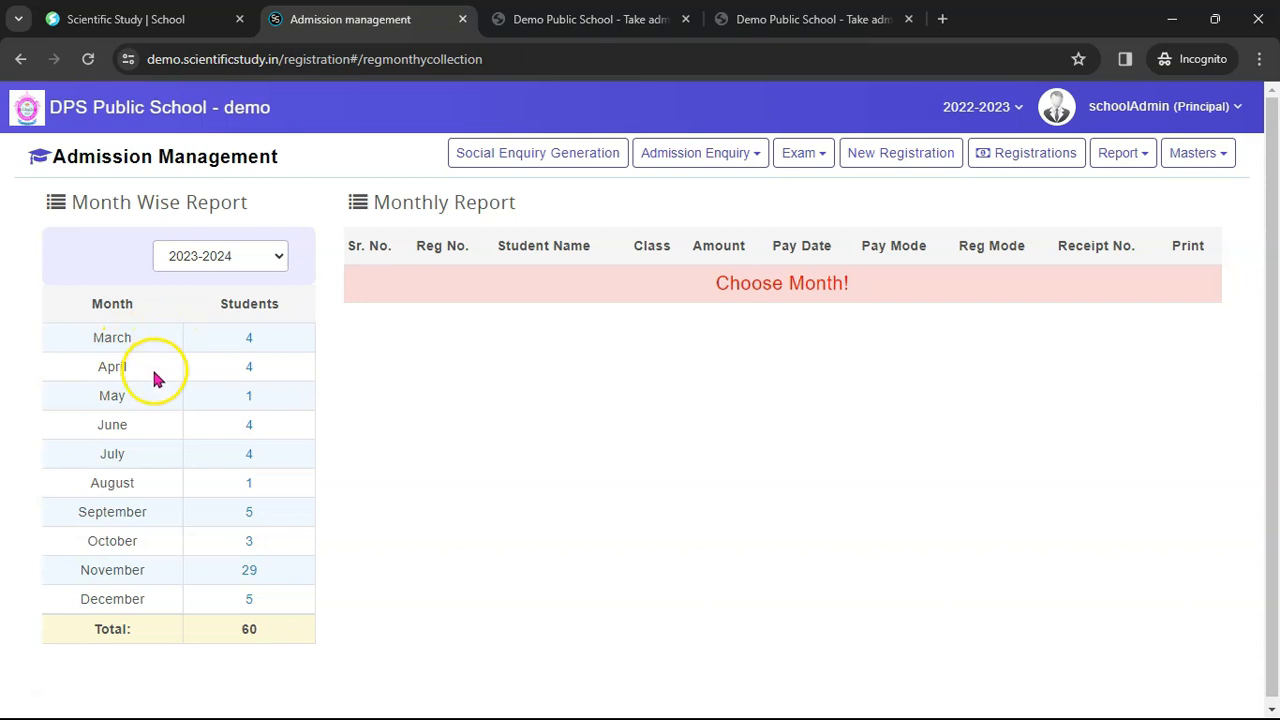
left_click_drag(265, 628, 257, 629)
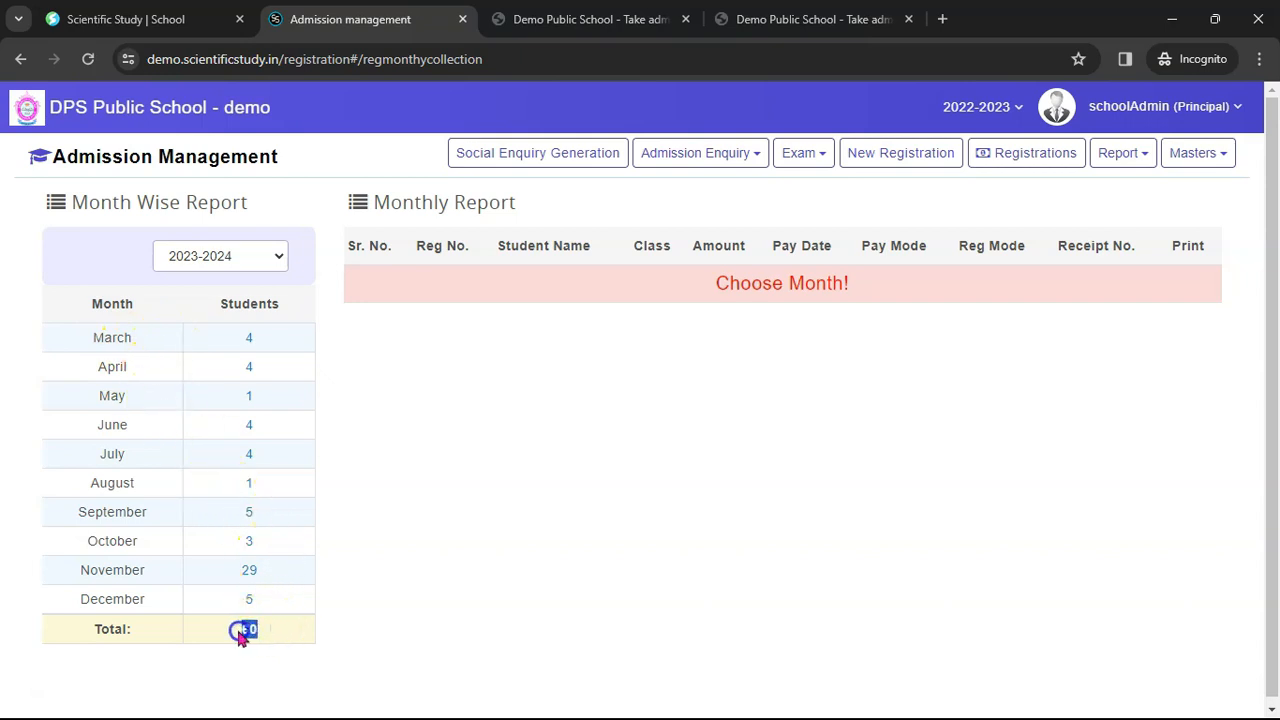
Review the Due Registration Amount report and the Daily Admission Report
left_click(1143, 161)
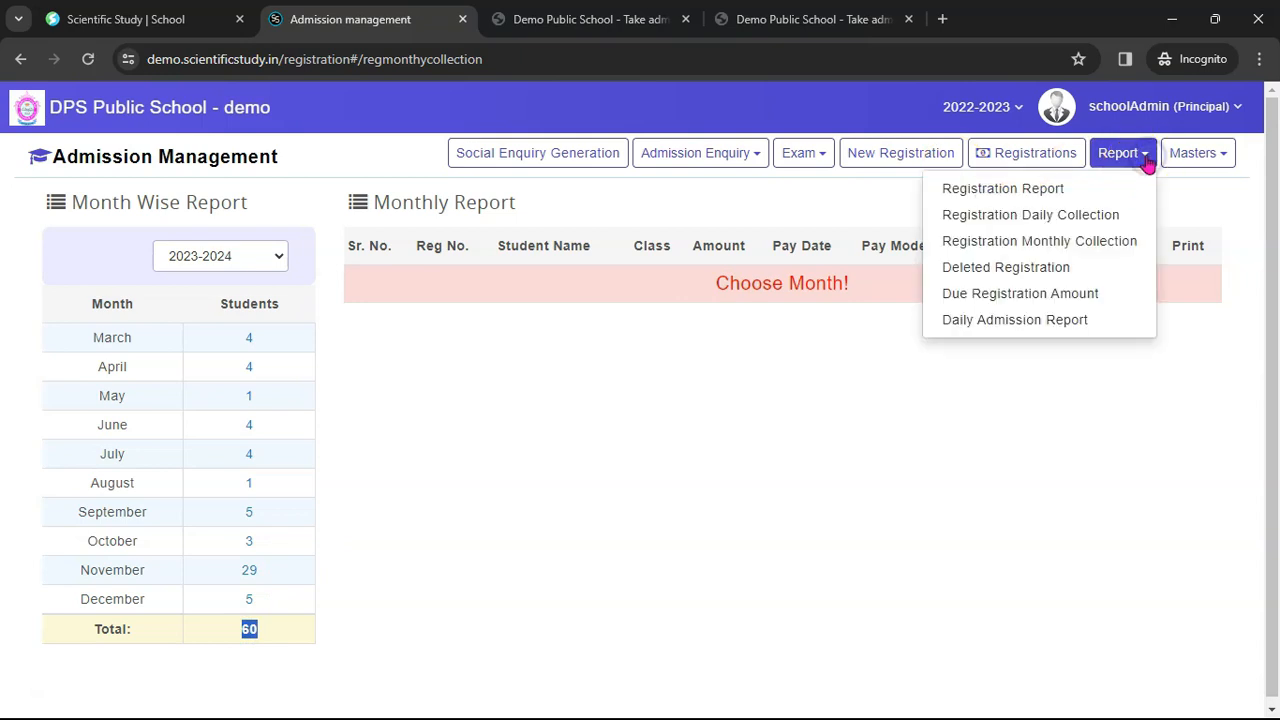
left_click(1046, 296)
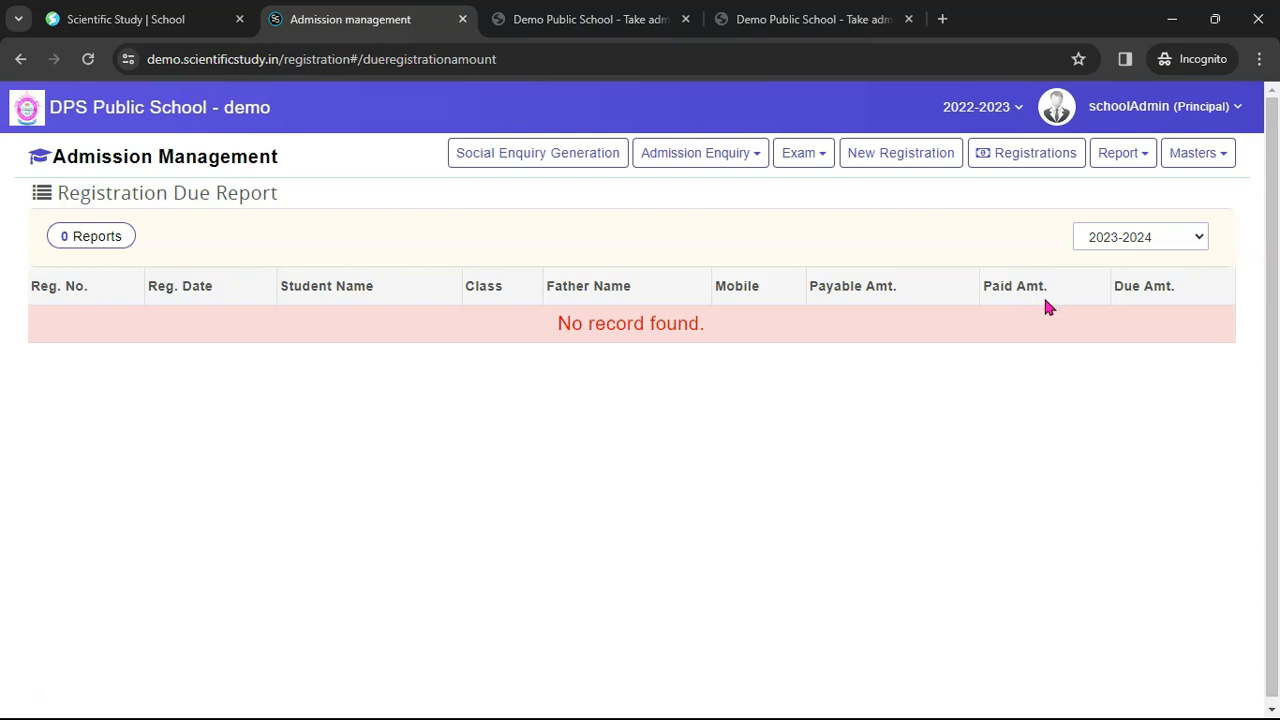
left_click(1143, 155)
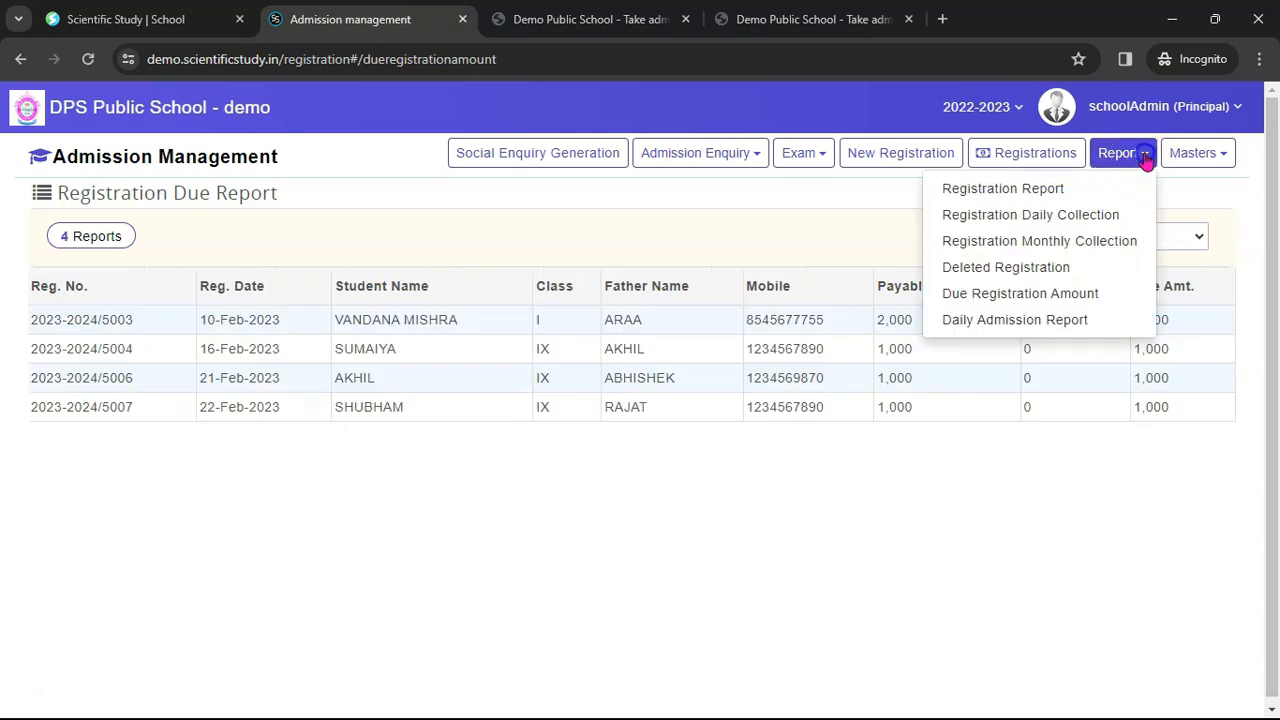
left_click(1021, 330)
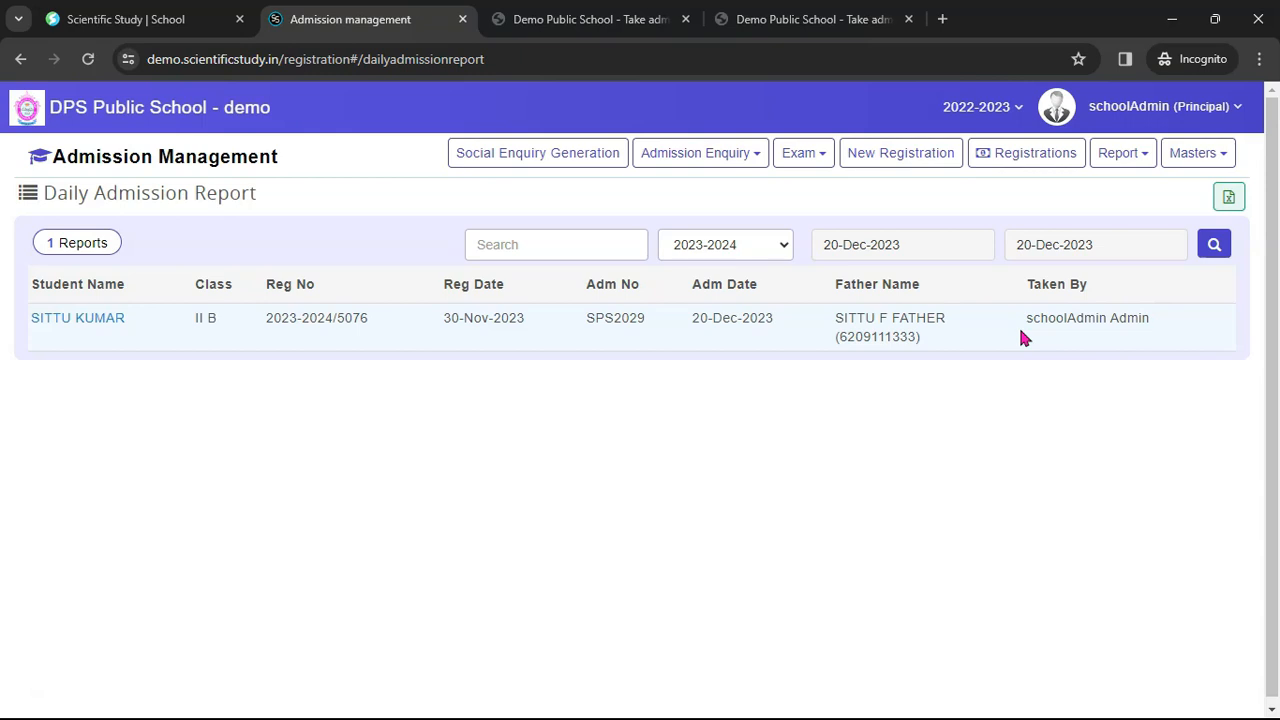
left_click(751, 160)
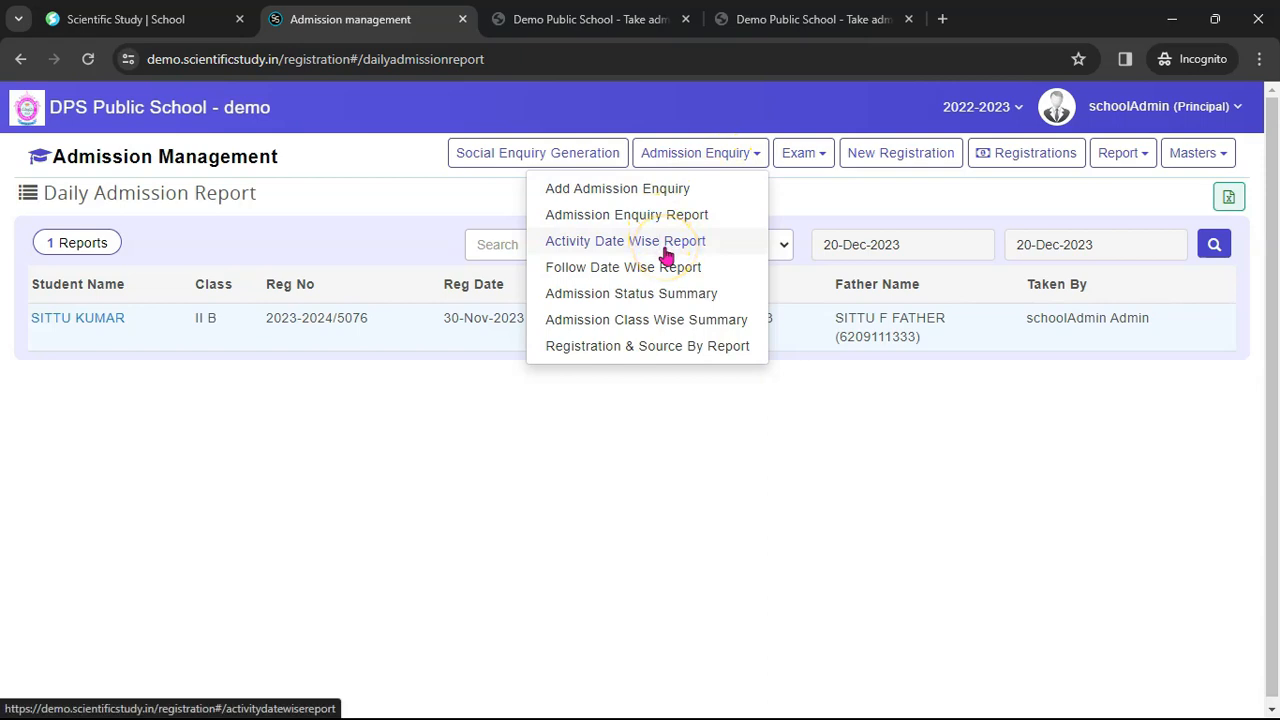
left_click(808, 208)
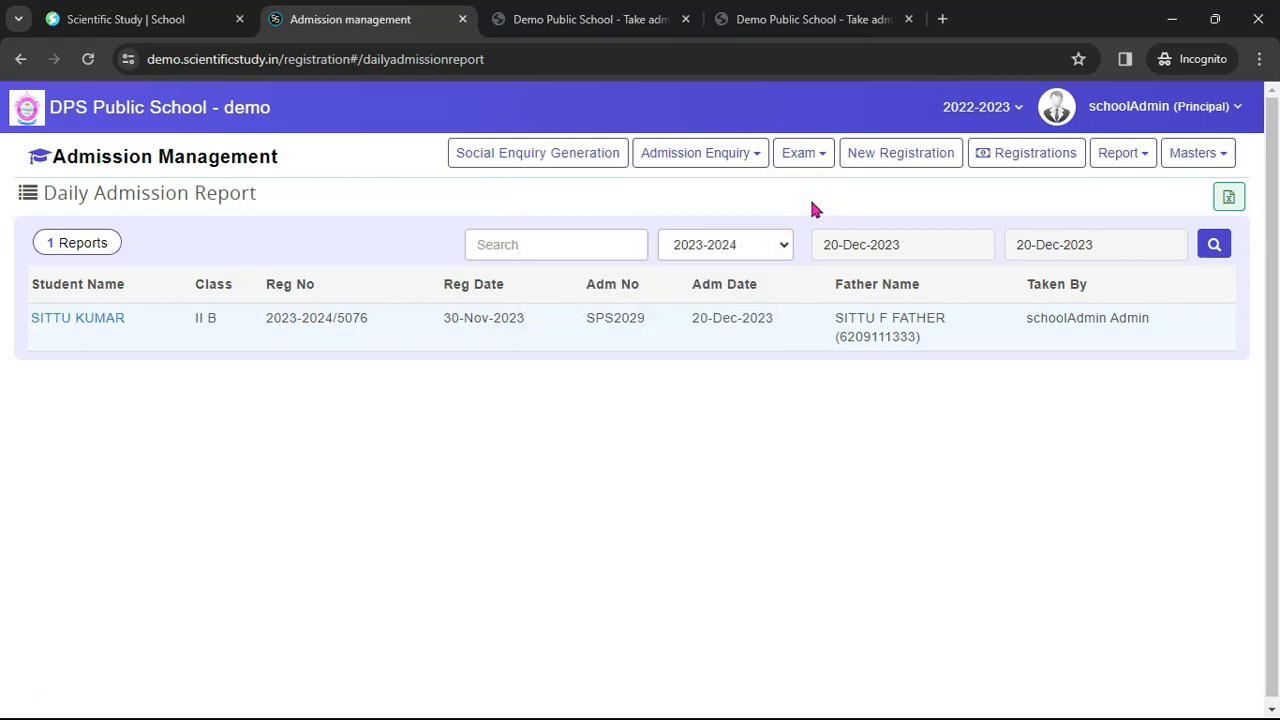